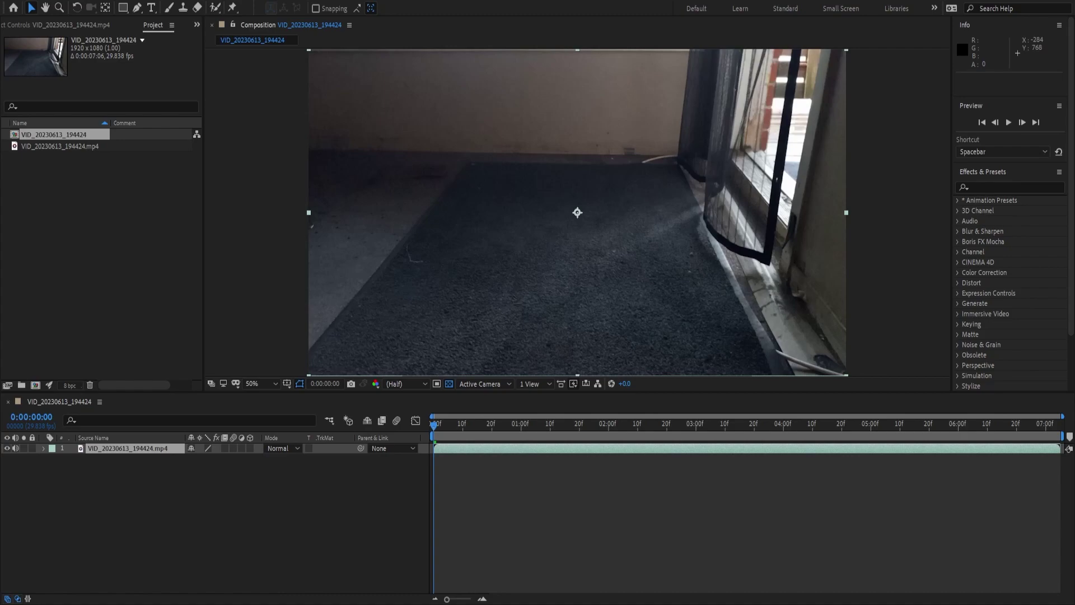
Deselect the footage layer in the VID_20230613_194424 composition
{"action": "left_click", "coordinate": [883, 264]}
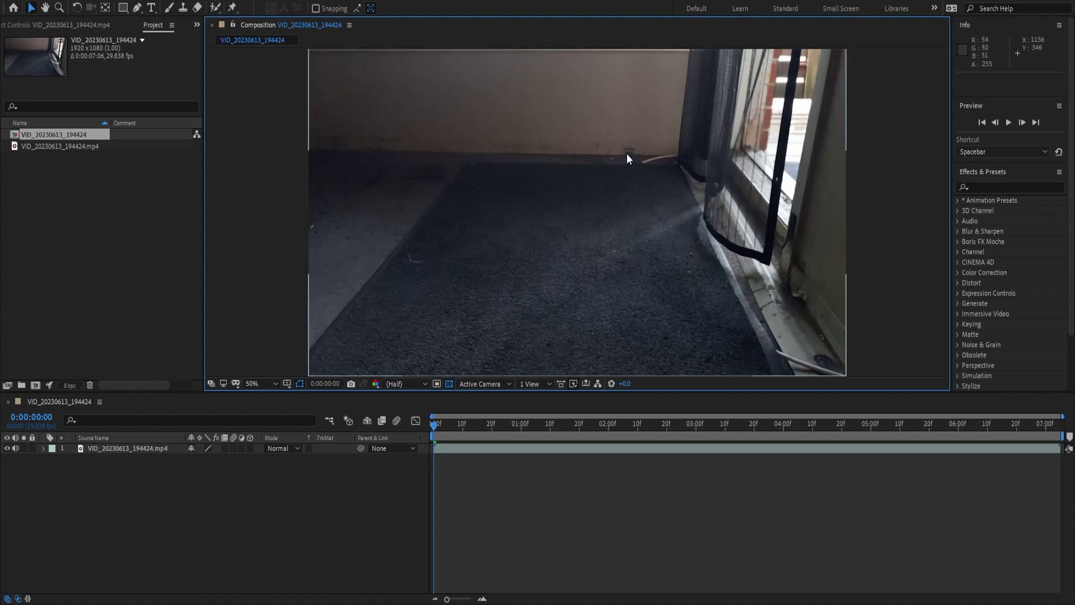
Apply the 3D Camera Tracker effect to the VID_20230613_194424.mp4 footage layer
{"action": "left_click", "coordinate": [989, 187]}
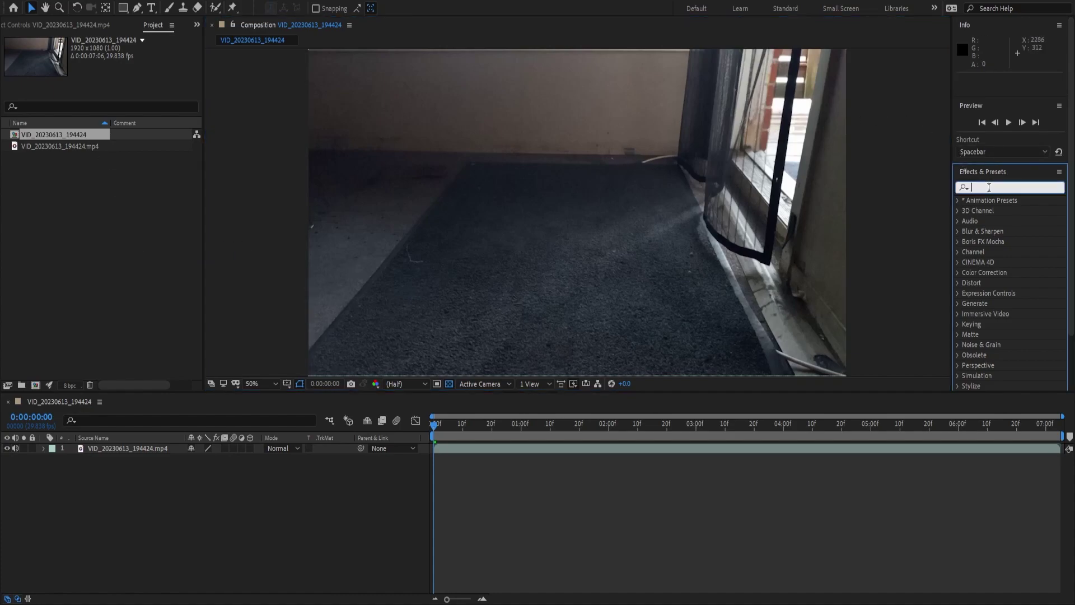
{"action": "type", "text": "track"}
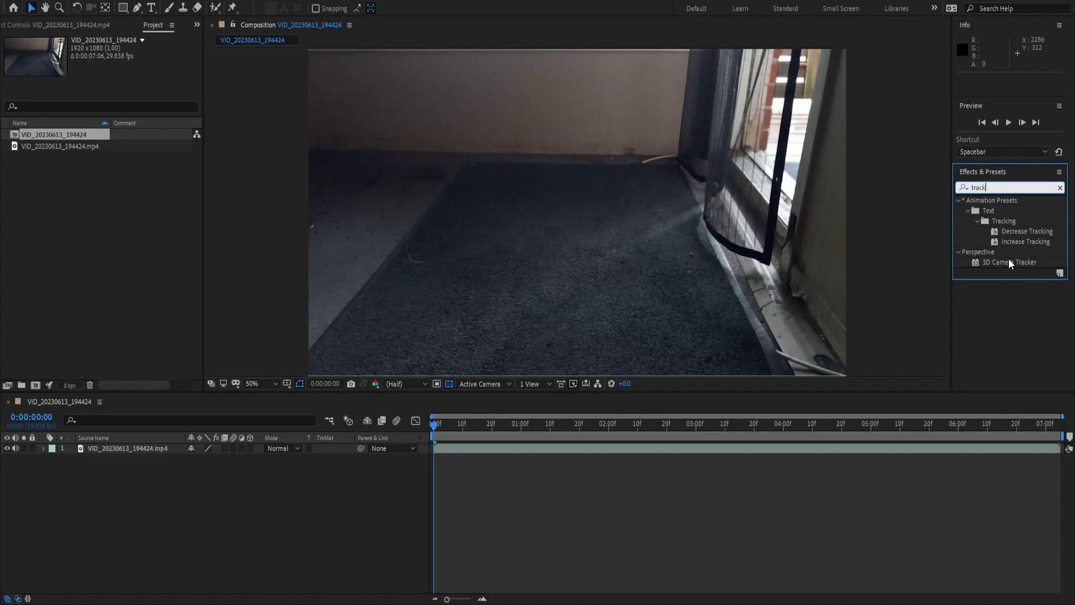
{"action": "left_click_drag", "start_coordinate": [1009, 263], "coordinate": [560, 208]}
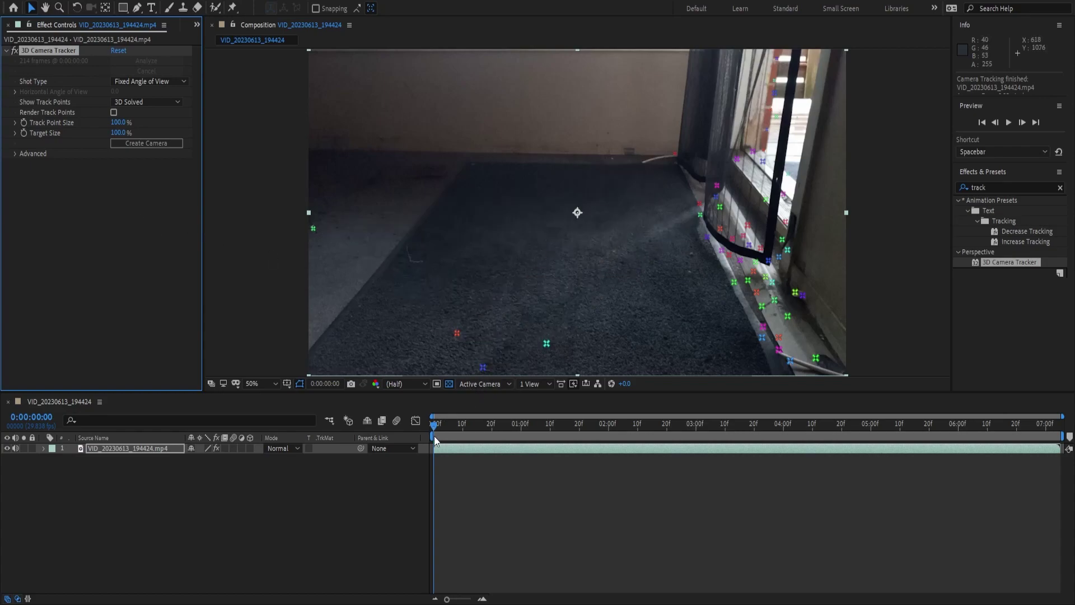
Pick three carpet track points and create Track Solid 1 with a 3D Tracker Camera
{"action": "left_click_drag", "start_coordinate": [434, 429], "coordinate": [507, 435]}
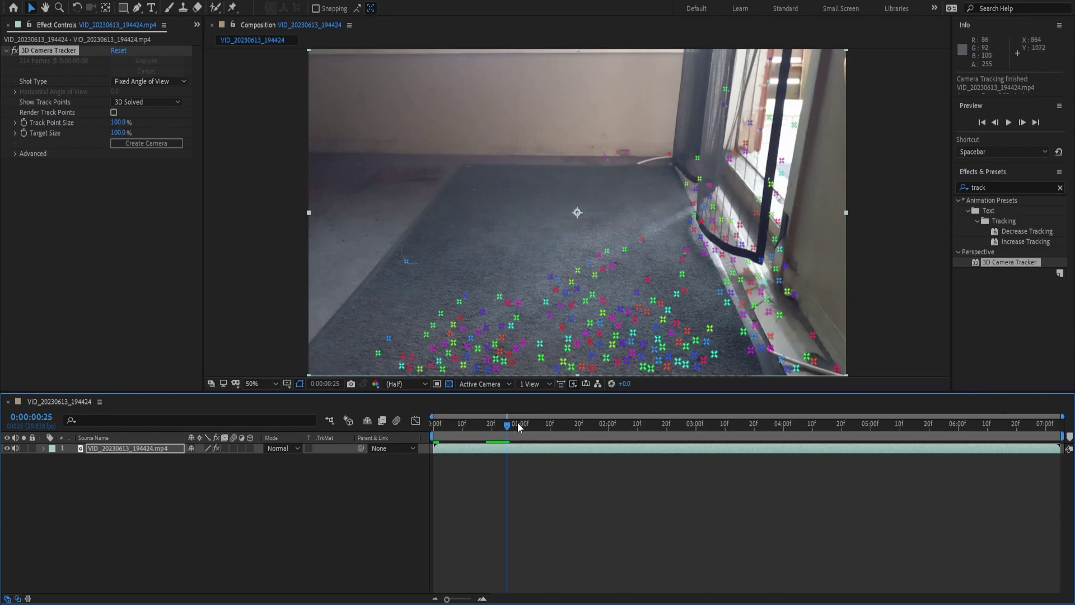
{"action": "mouse_move", "coordinate": [507, 432]}
{"action": "left_mouse_down"}
{"action": "mouse_move", "coordinate": [445, 429]}
{"action": "mouse_move", "coordinate": [505, 435]}
{"action": "left_mouse_up"}
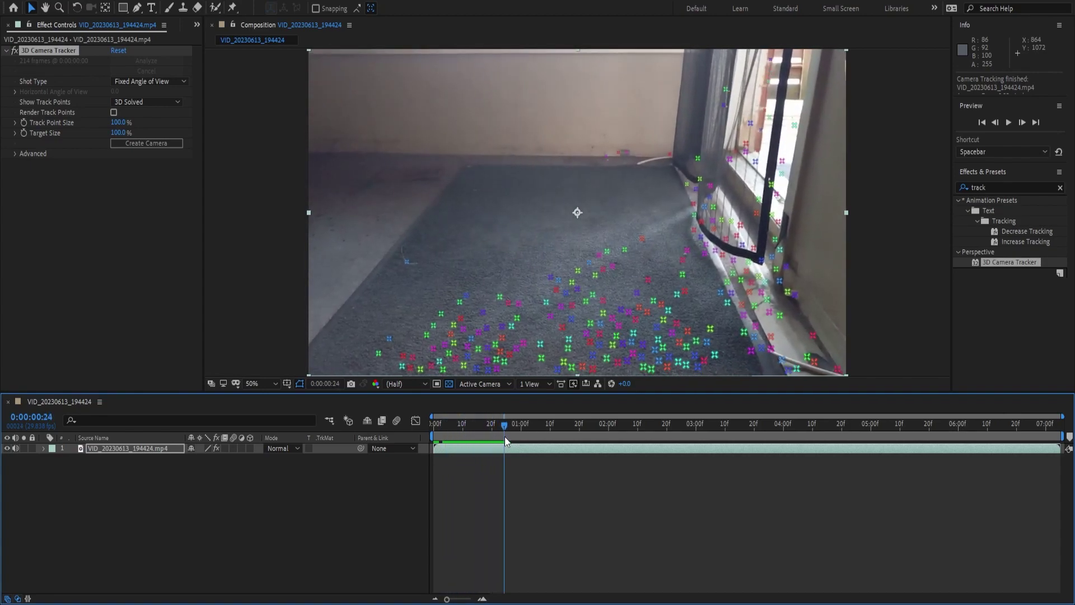
{"action": "left_click", "coordinate": [570, 274]}
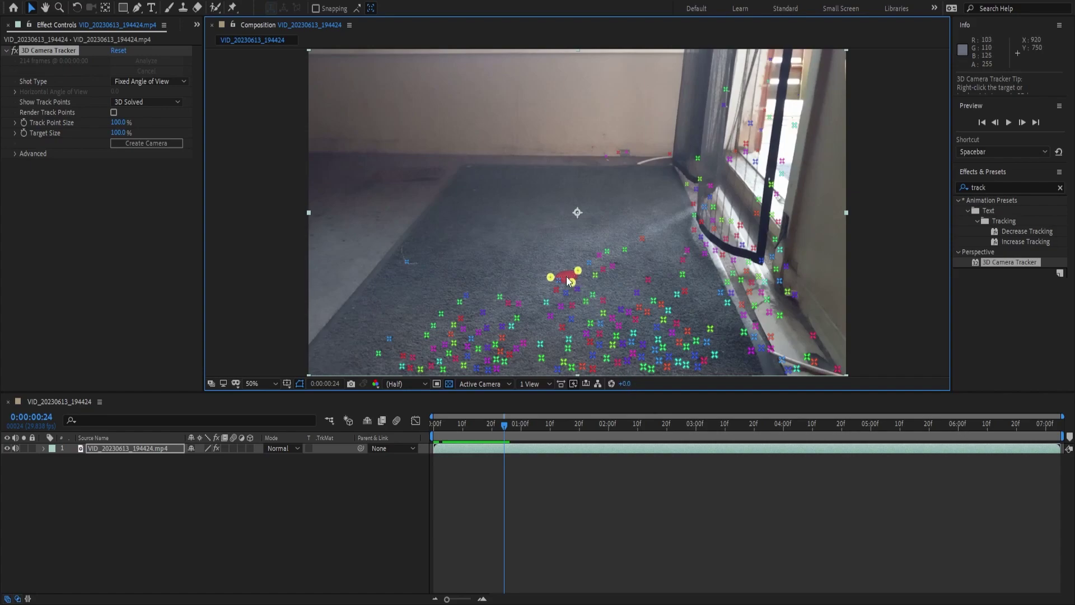
{"action": "left_click", "coordinate": [590, 298]}
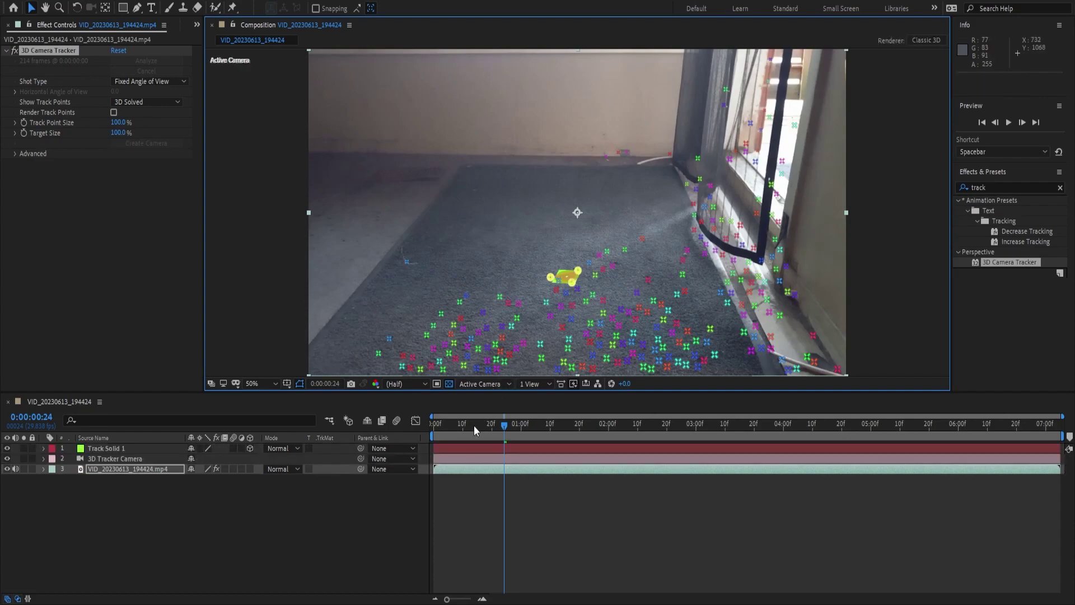
{"action": "left_click_drag", "start_coordinate": [474, 425], "coordinate": [432, 434]}
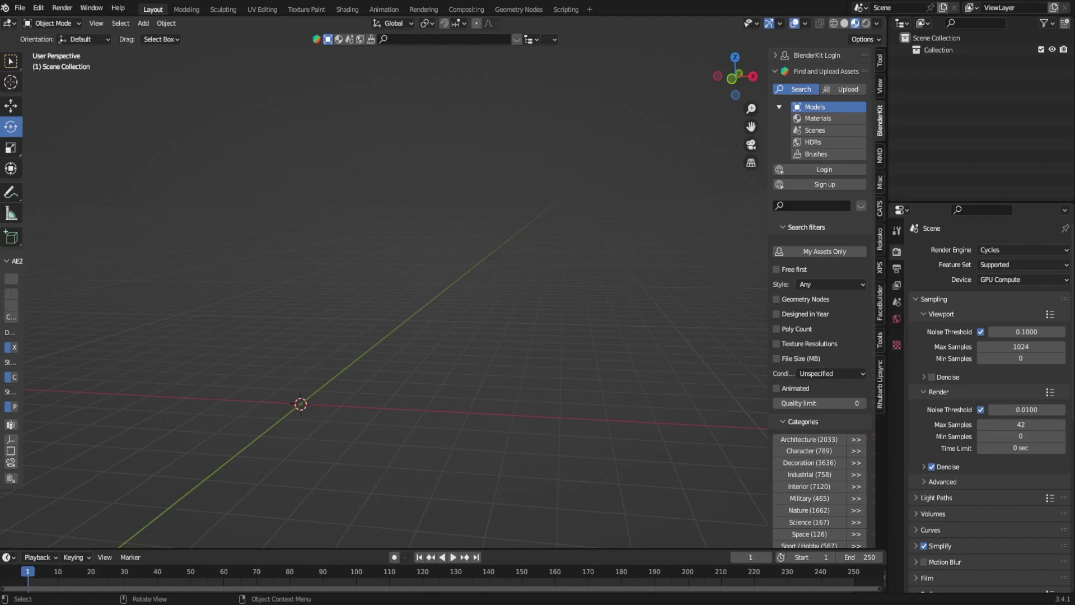
Widen Blender's left toolbar so the AE2Blend panel shows its full options
{"action": "left_click_drag", "start_coordinate": [23, 270], "coordinate": [65, 270]}
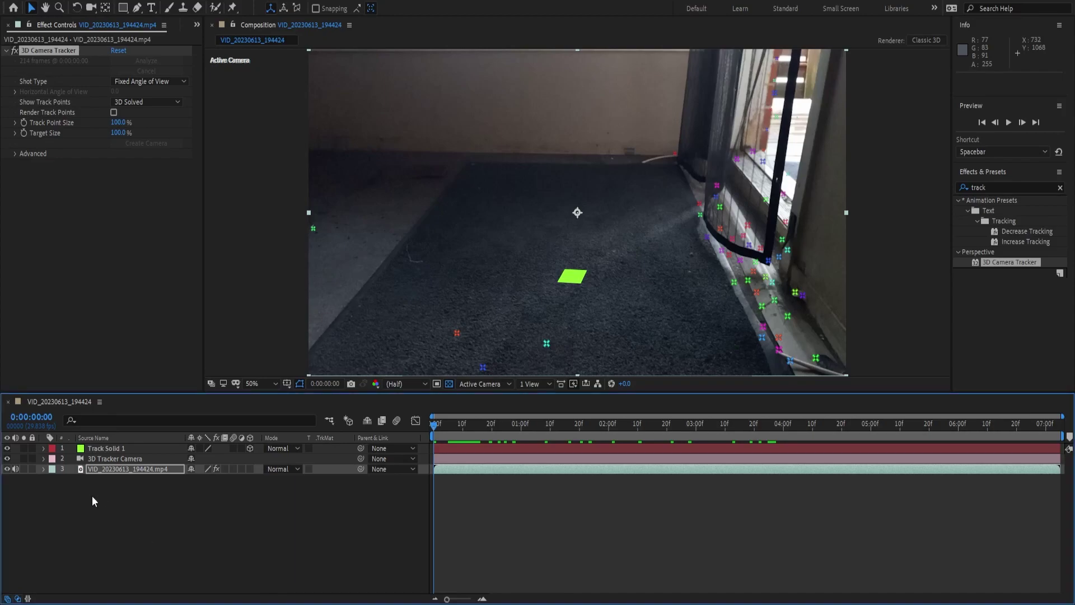
Copy the 3D Tracker Camera's Position and Orientation keyframes and switch to Blender
{"action": "left_click", "coordinate": [43, 458]}
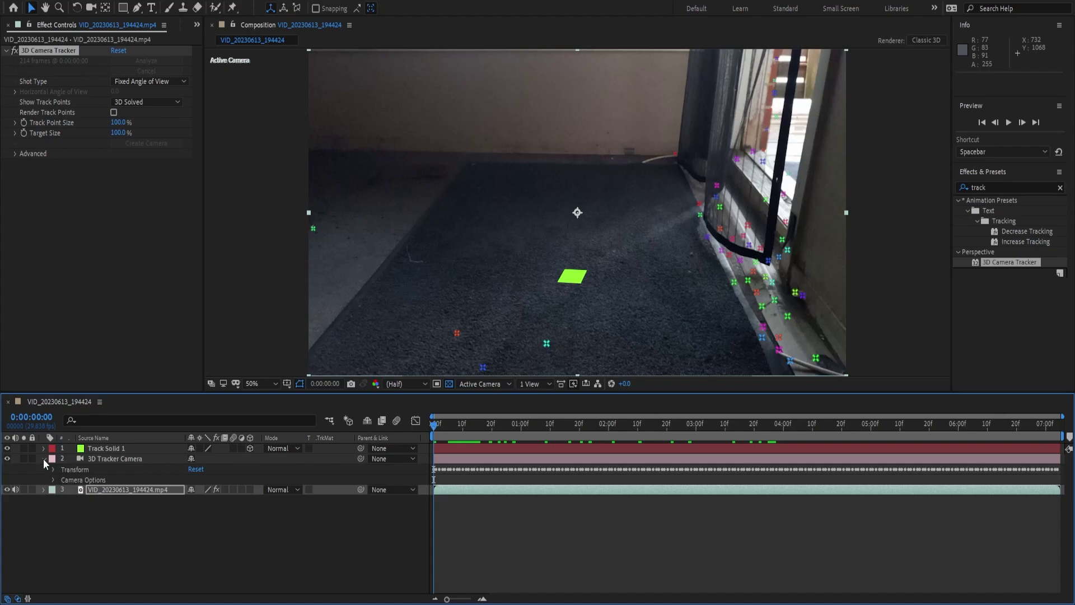
{"action": "left_click", "coordinate": [79, 554]}
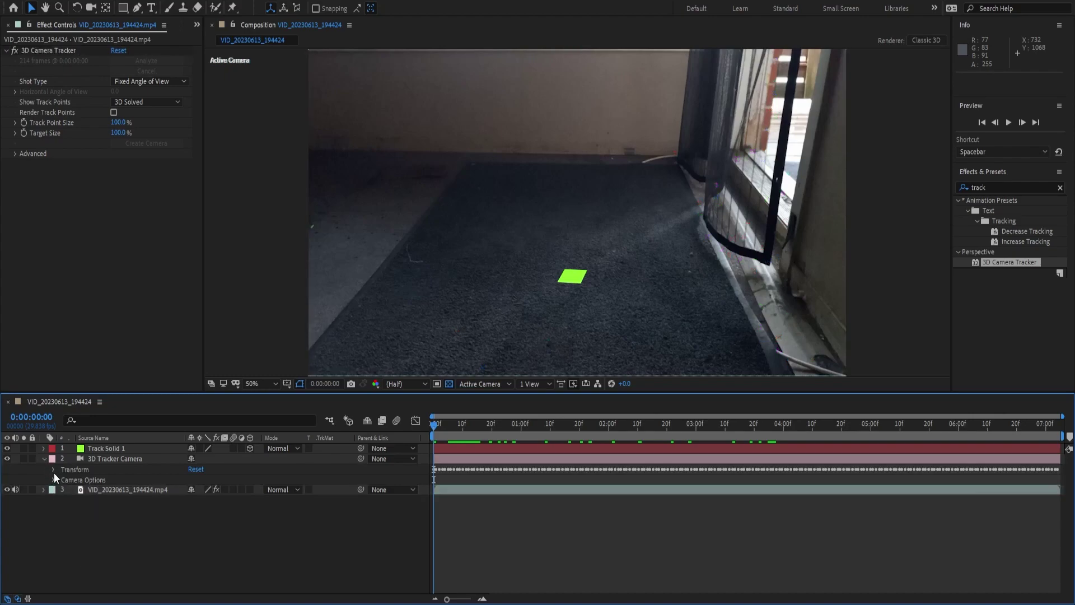
{"action": "left_click", "coordinate": [53, 470]}
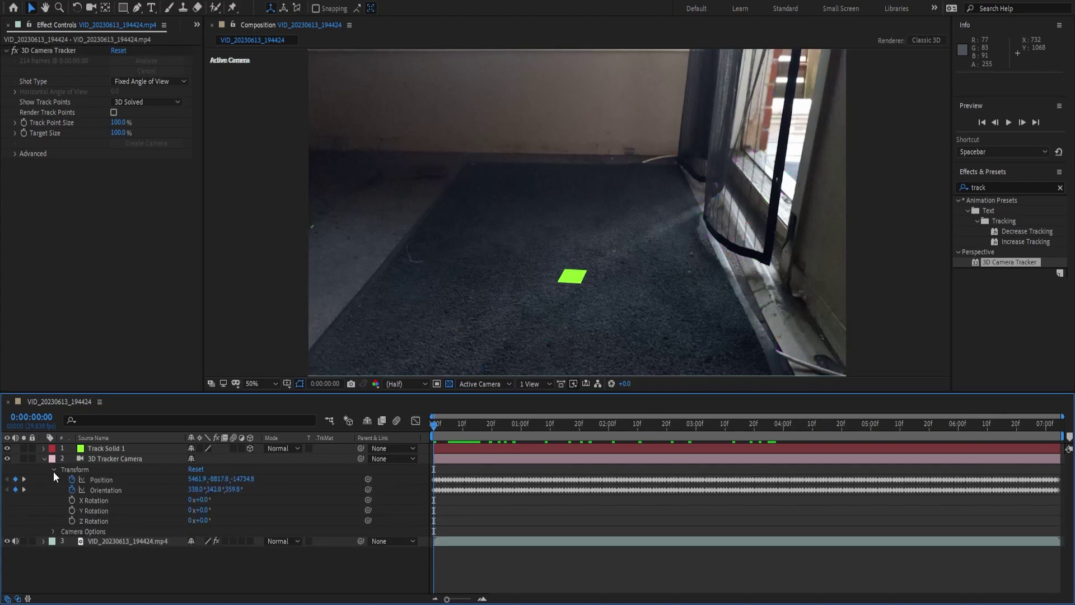
{"action": "key", "text": "u"}
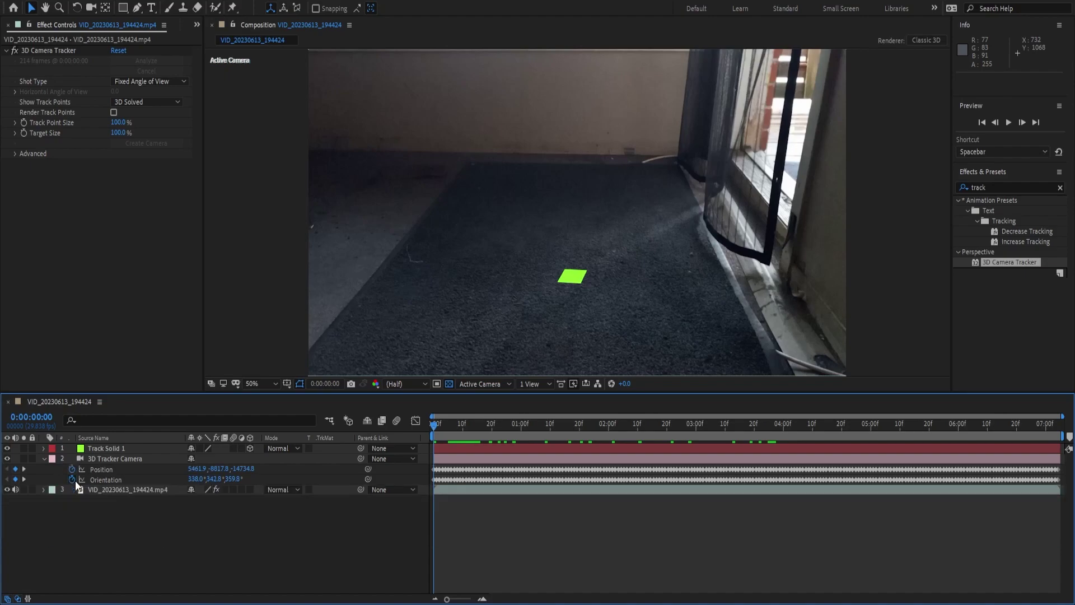
{"action": "left_click", "coordinate": [109, 469]}
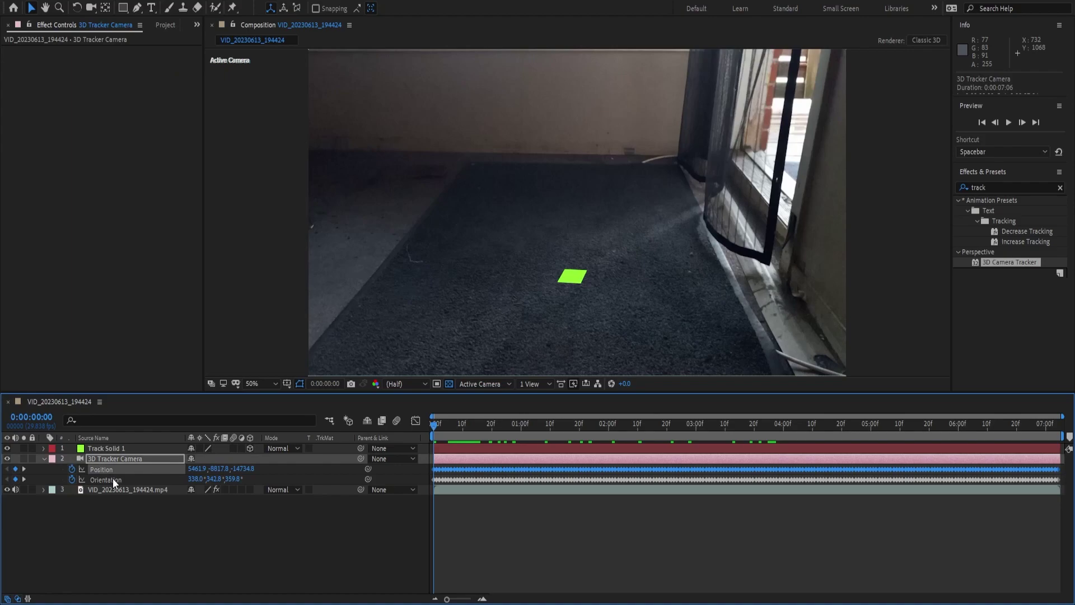
{"action": "left_click", "coordinate": [112, 478], "text": "shift"}
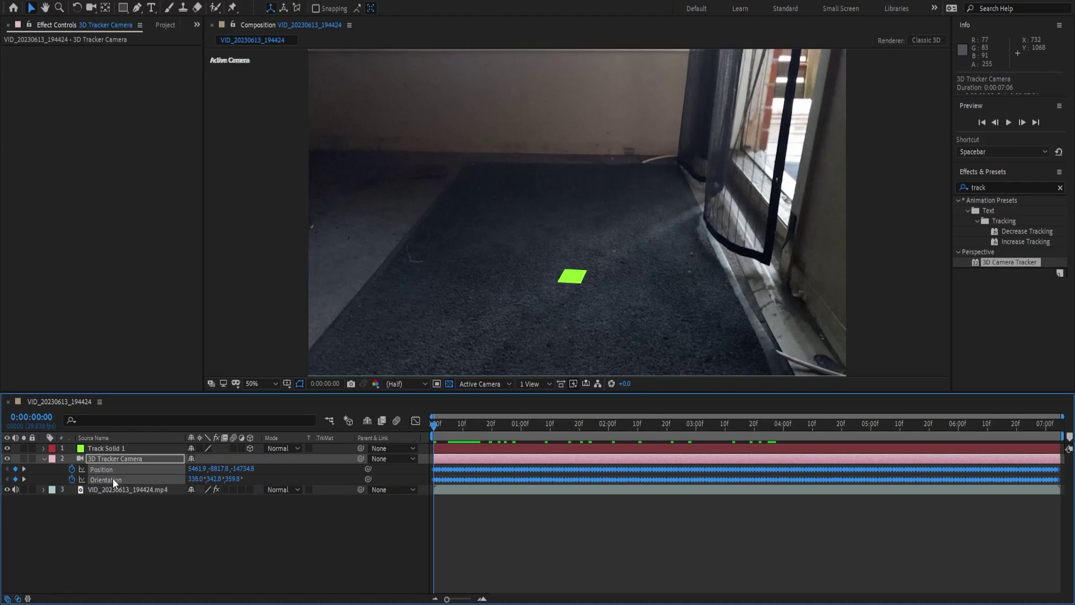
{"action": "key", "text": "ctrl+c"}
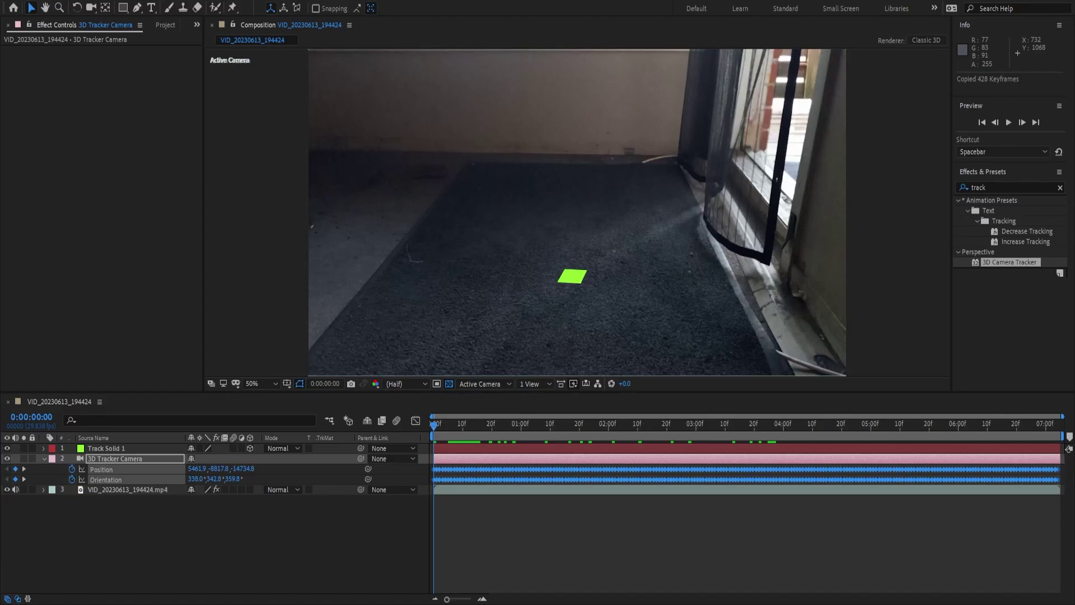
{"action": "key", "text": "alt+Tab"}
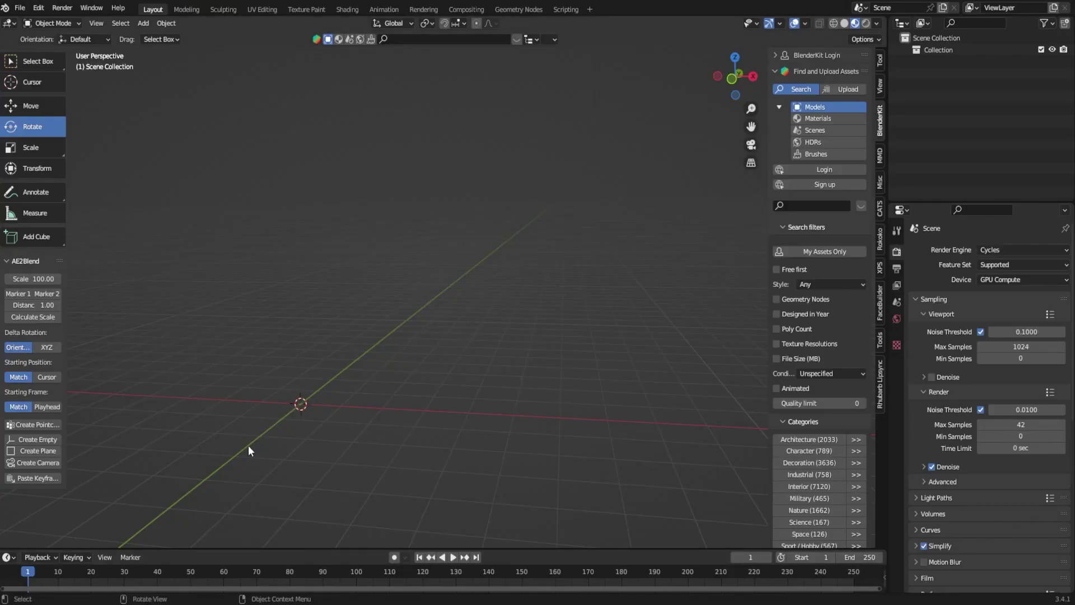
Create the Camera_Transform camera from the copied keyframes and view through it
{"action": "left_click", "coordinate": [46, 466]}
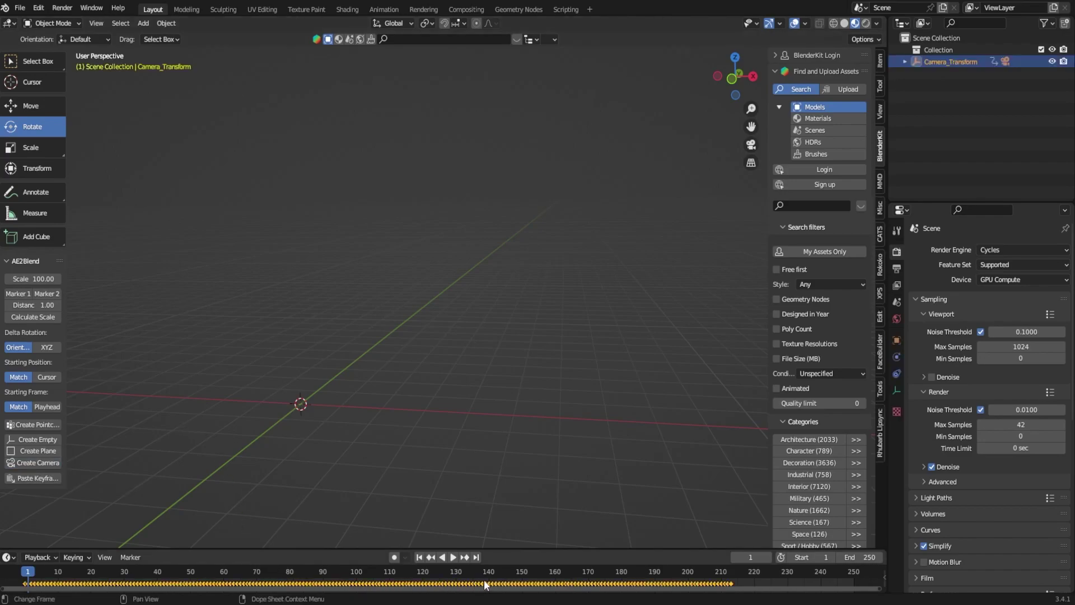
{"action": "key", "text": "KP_0"}
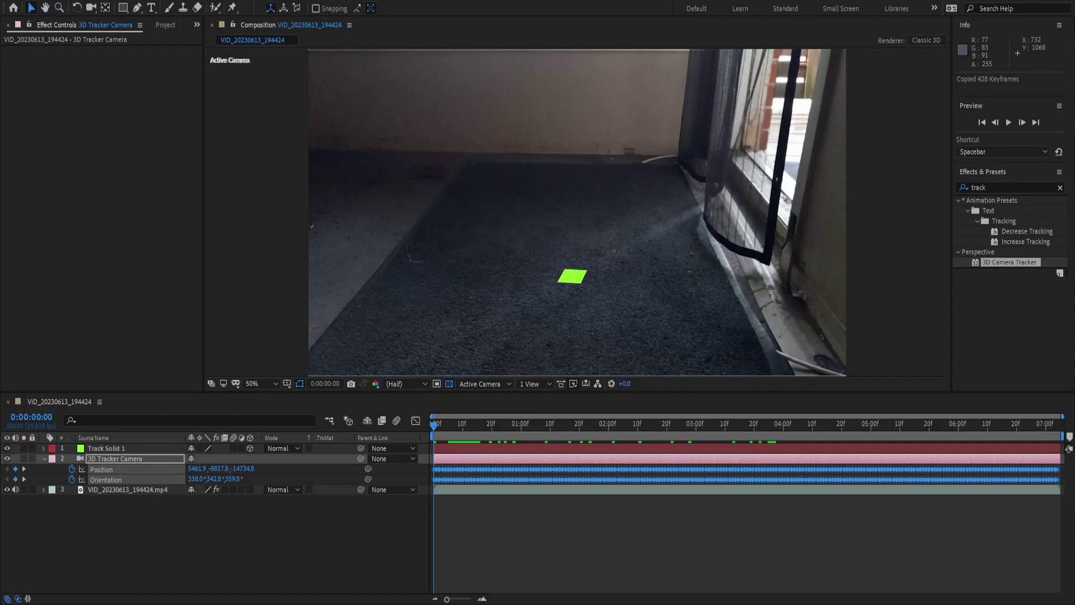
{"action": "left_click", "coordinate": [116, 459]}
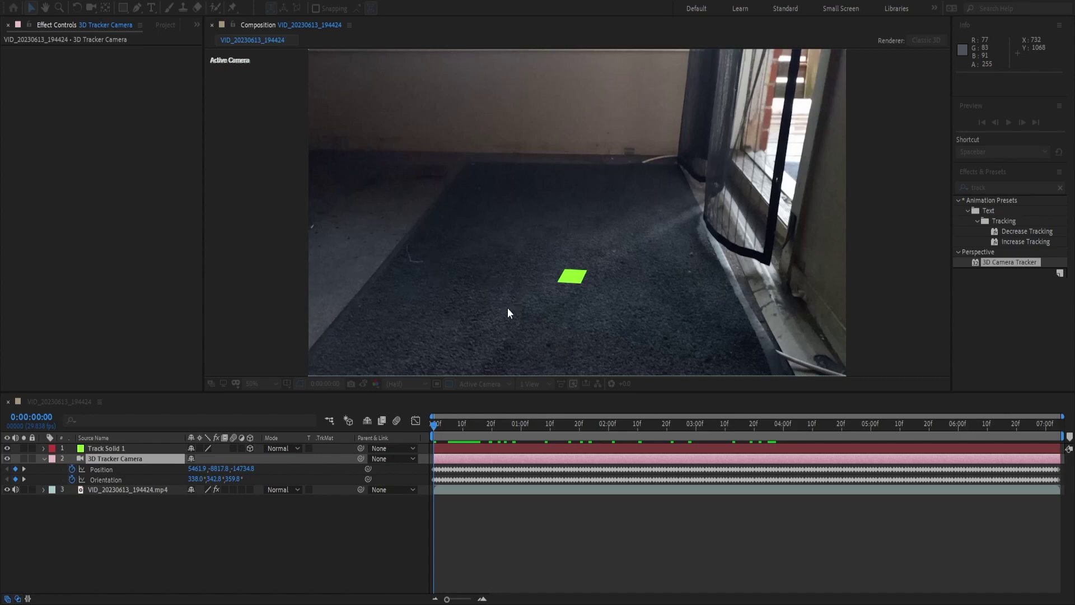
{"action": "key", "text": "c"}
{"action": "left_click_drag", "start_coordinate": [478, 340], "coordinate": [477, 341]}
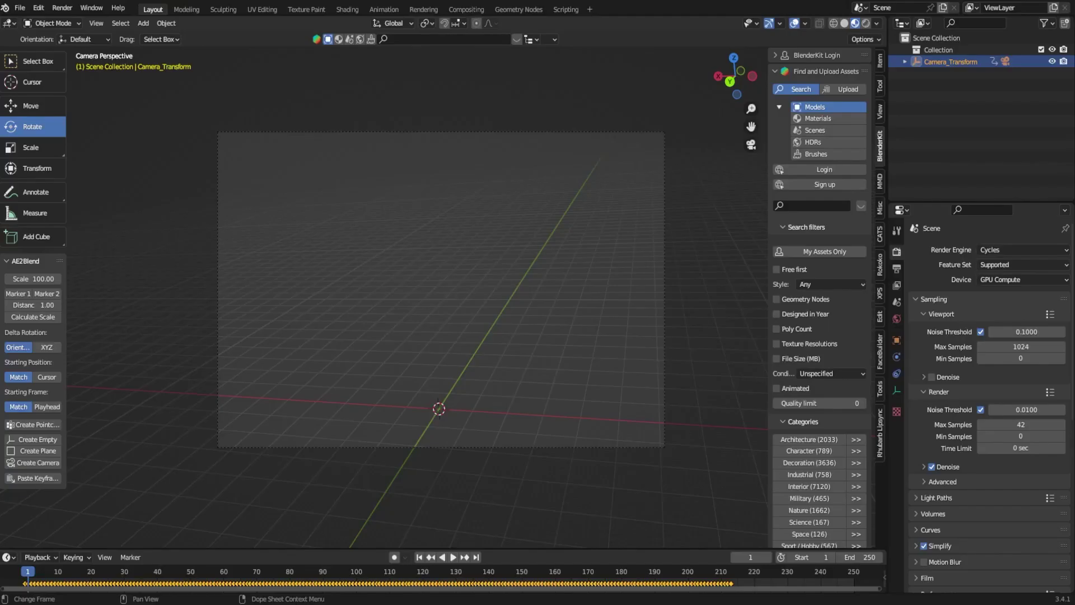
Set the Camera object's focal length inside Camera_Transform to 26.444 mm
{"action": "left_click", "coordinate": [904, 61]}
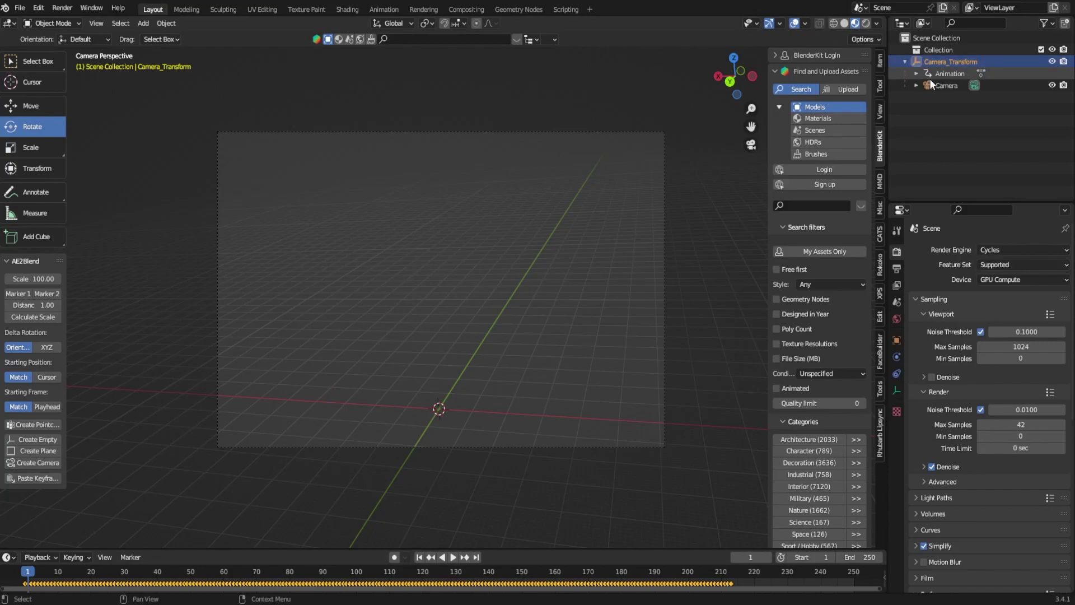
{"action": "left_click", "coordinate": [944, 84]}
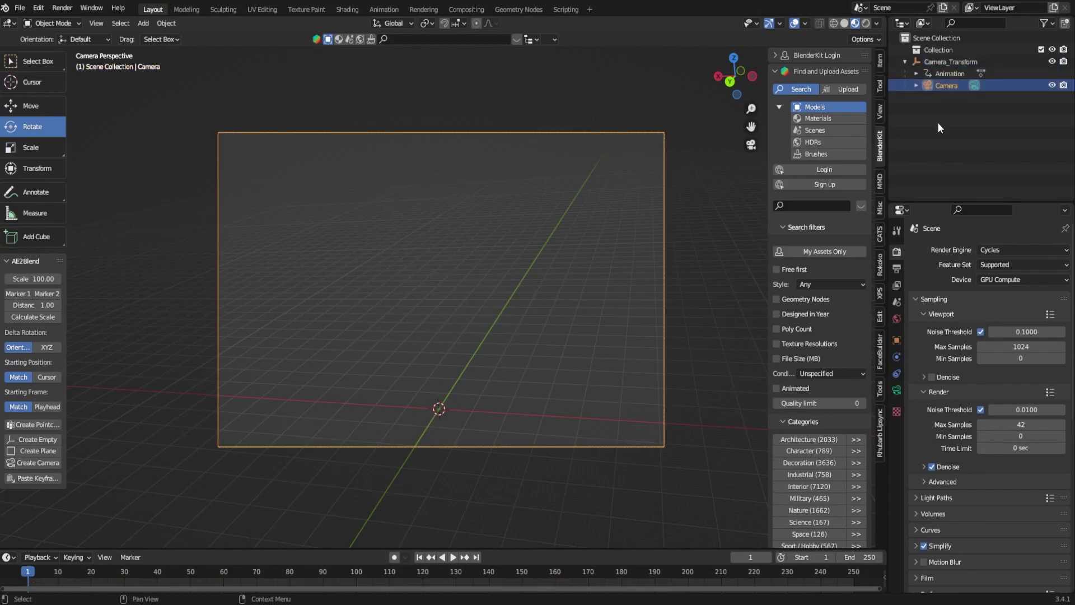
{"action": "left_click", "coordinate": [895, 389]}
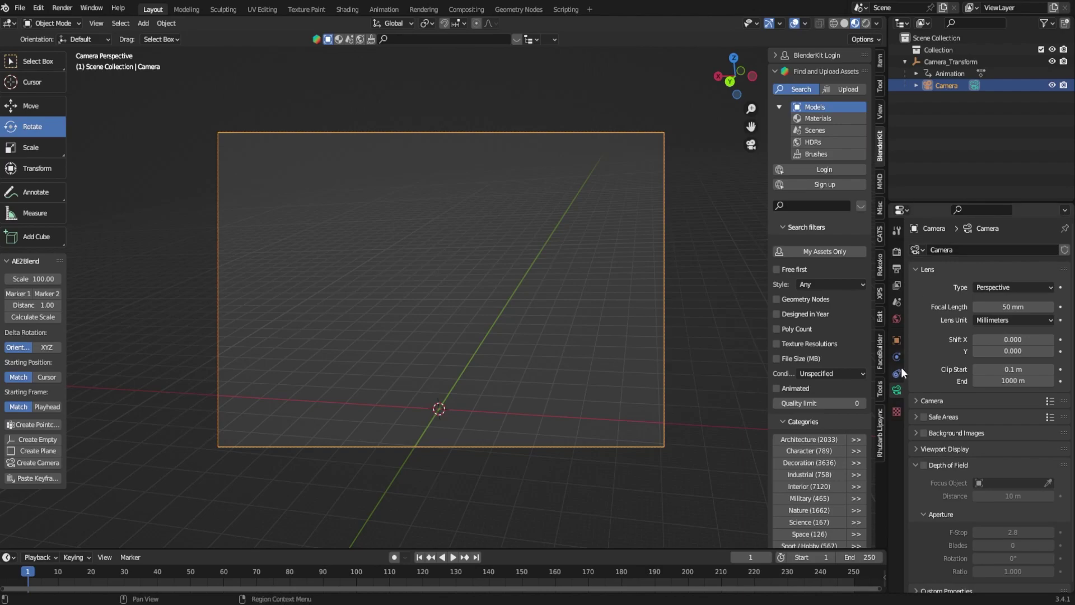
{"action": "left_click", "coordinate": [998, 307]}
{"action": "key", "text": "ctrl+v"}
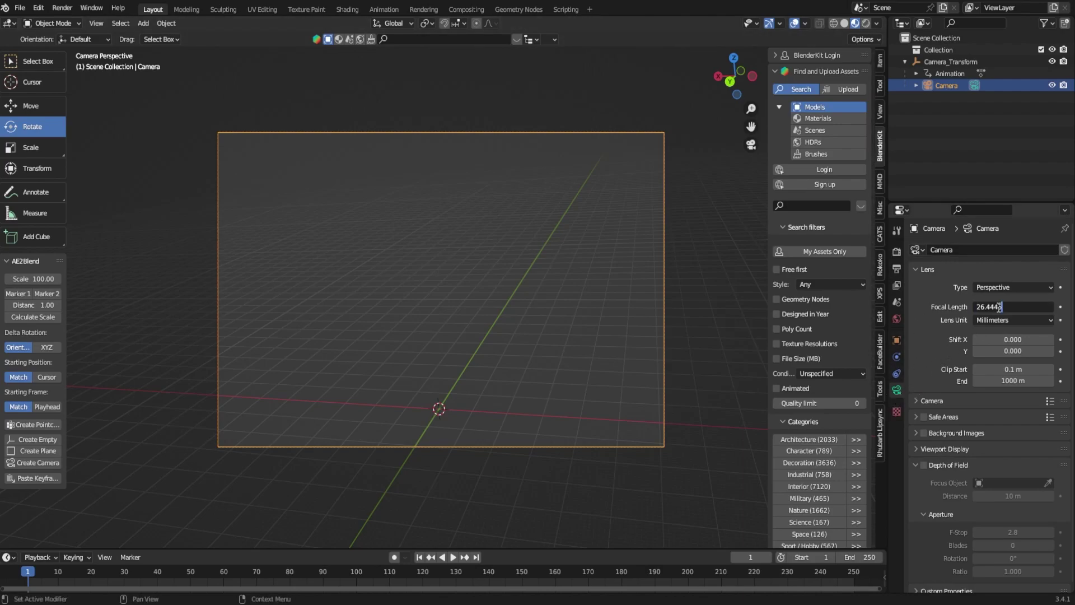
{"action": "key", "text": "Return"}
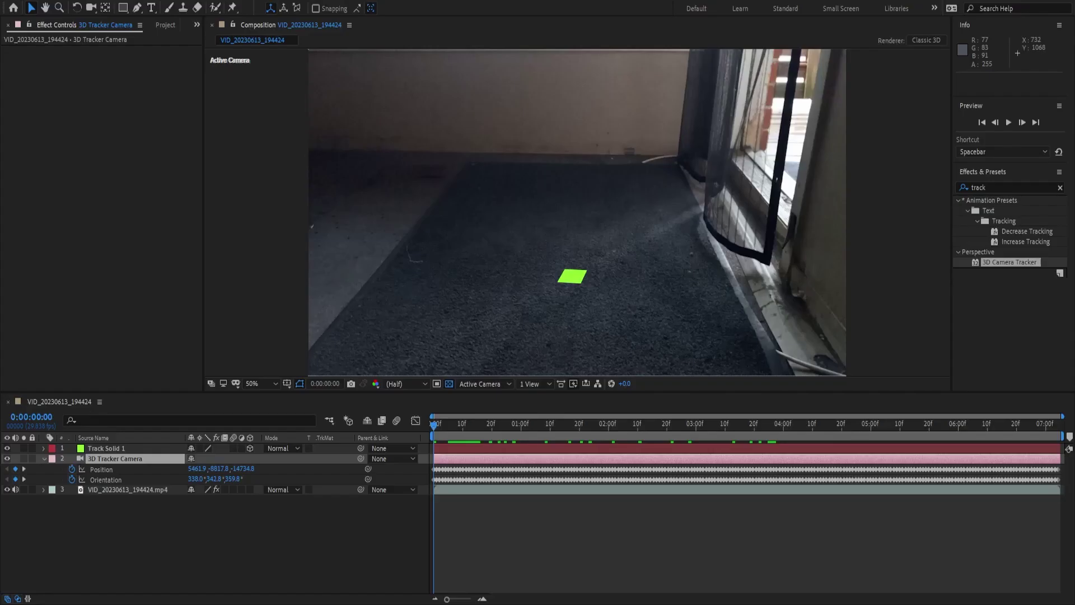
Select Track Solid 1's Anchor Point, Position, Scale and Orientation properties
{"action": "left_click", "coordinate": [274, 516]}
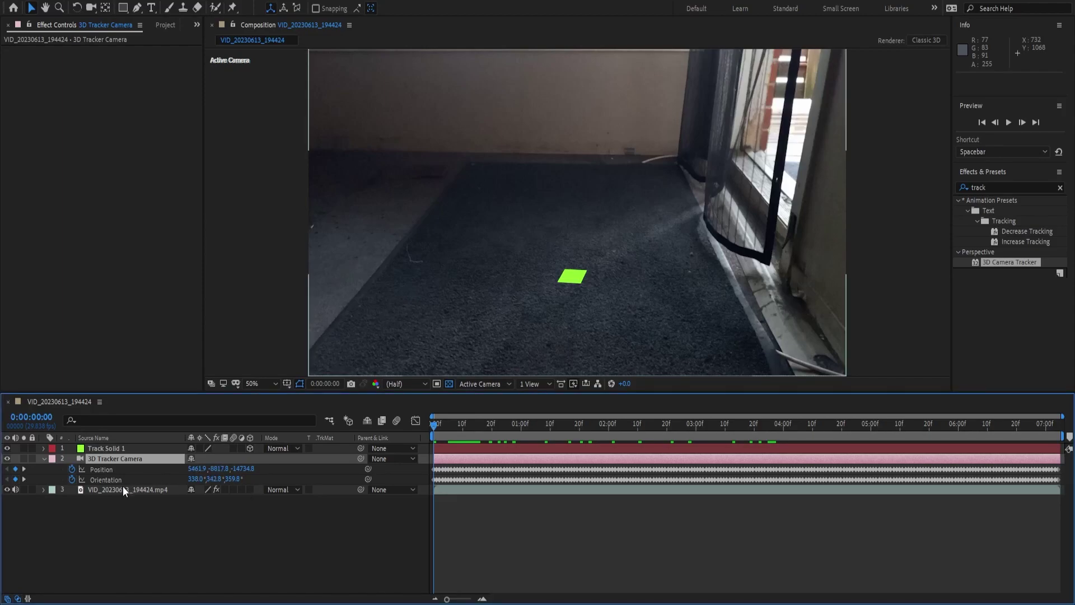
{"action": "left_click", "coordinate": [44, 449]}
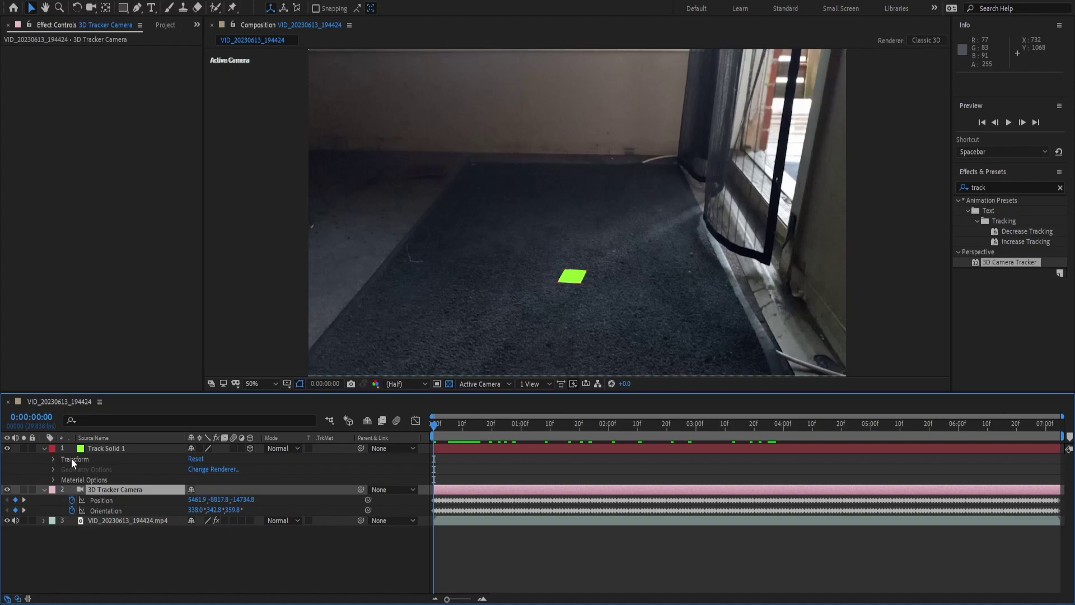
{"action": "left_click", "coordinate": [52, 458]}
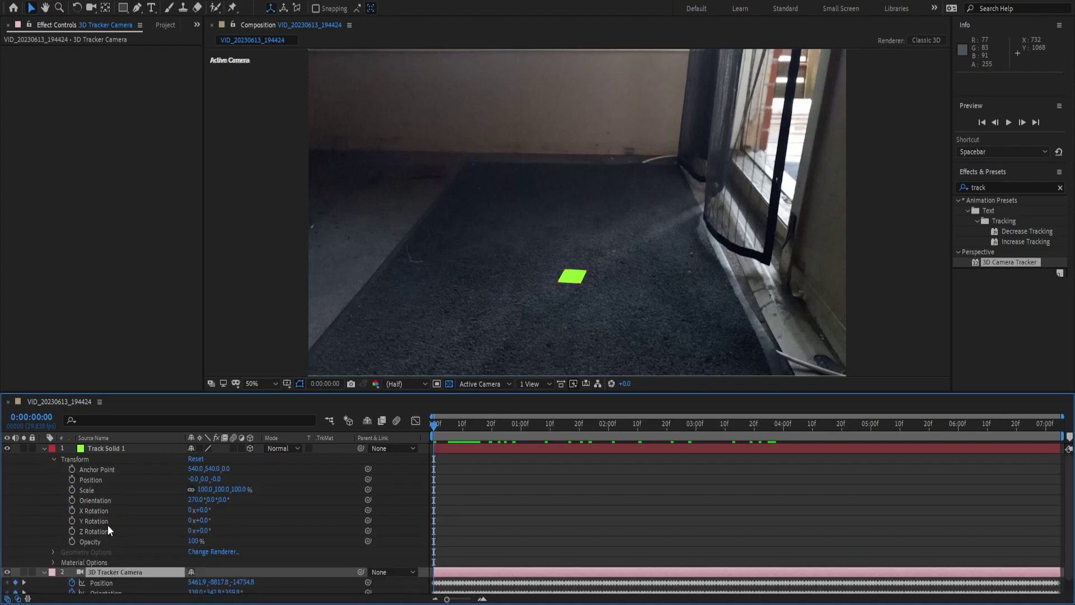
{"action": "scroll", "coordinate": [108, 525], "scroll_direction": "down", "scroll_amount": 1}
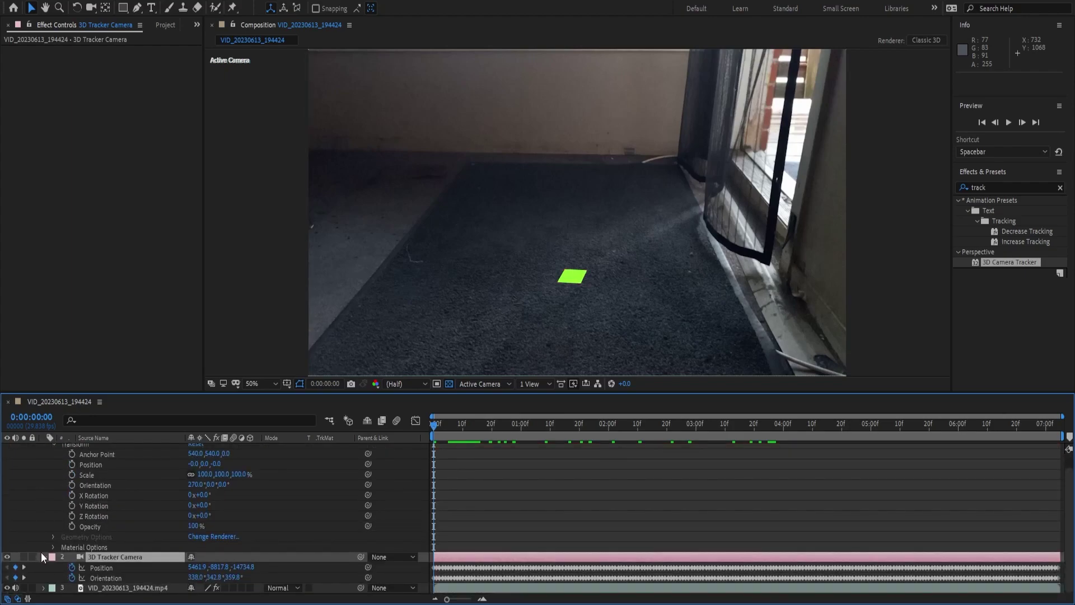
{"action": "left_click", "coordinate": [45, 556]}
{"action": "left_click", "coordinate": [138, 593]}
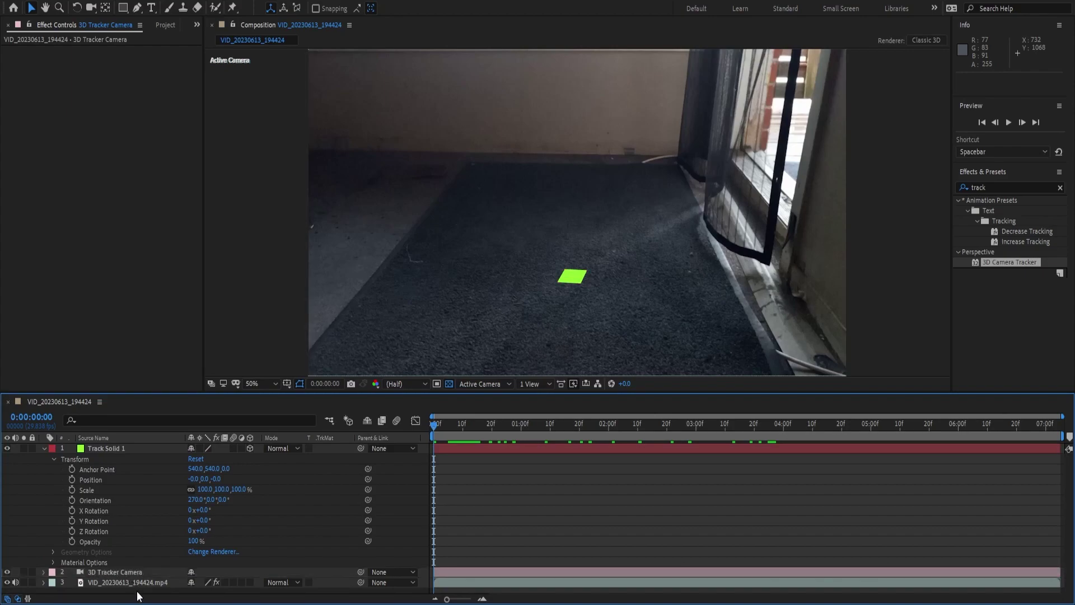
{"action": "left_click", "coordinate": [102, 469]}
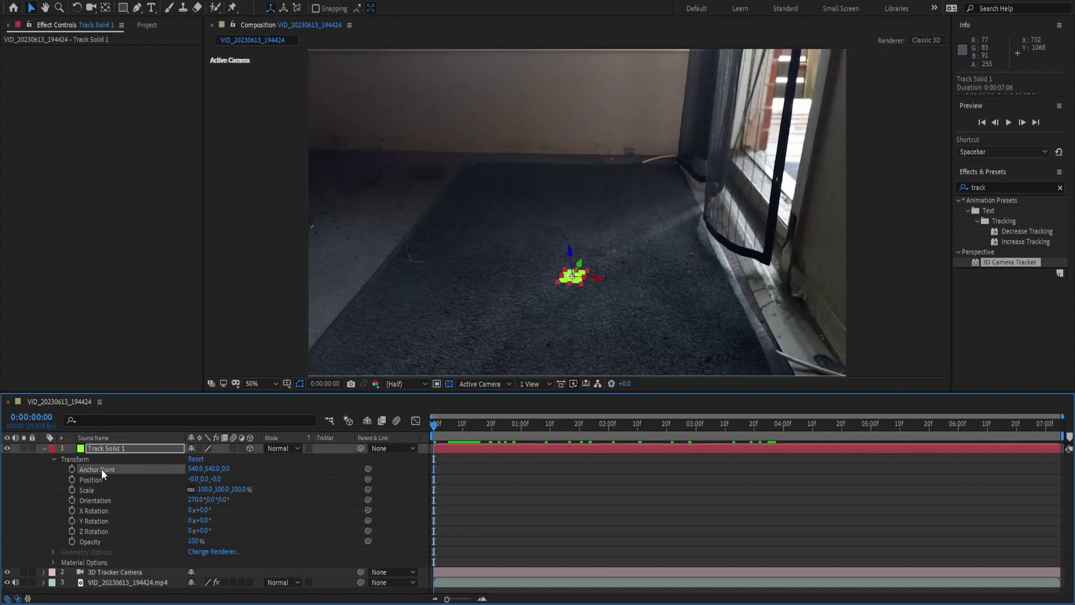
{"action": "left_click", "coordinate": [106, 500], "text": "shift"}
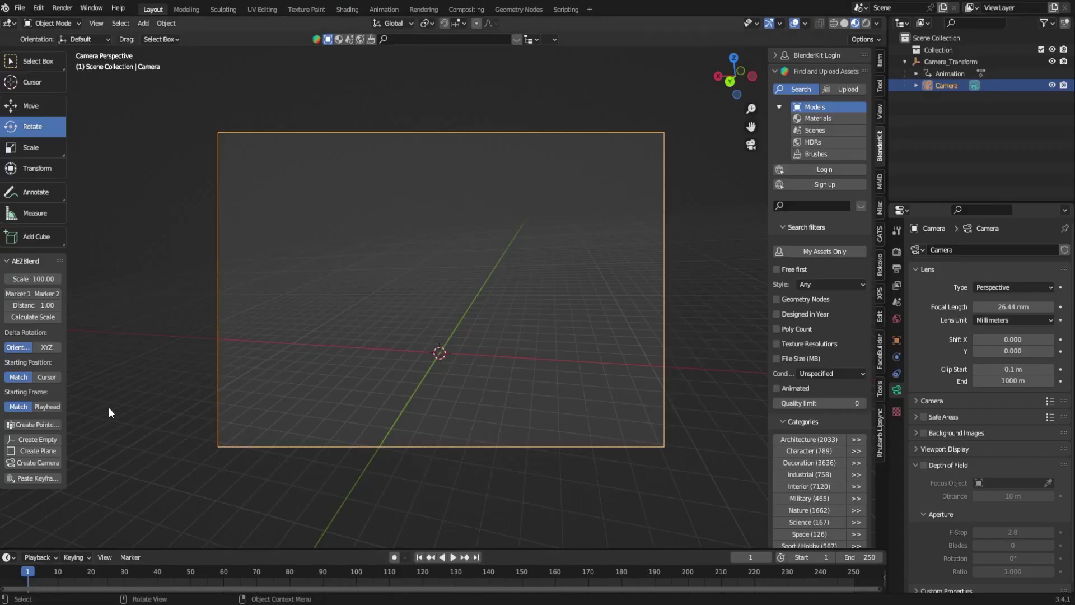
Create the Plane_Transform tracked plane, preview the playback, and rewind to frame 0
{"action": "left_click", "coordinate": [46, 450]}
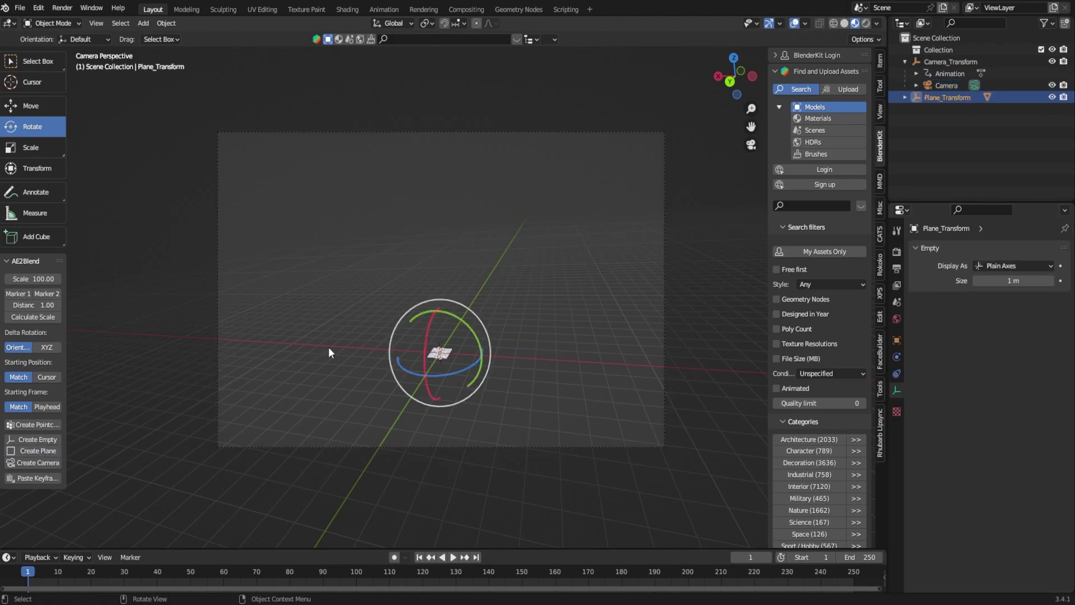
{"action": "key", "text": "space"}
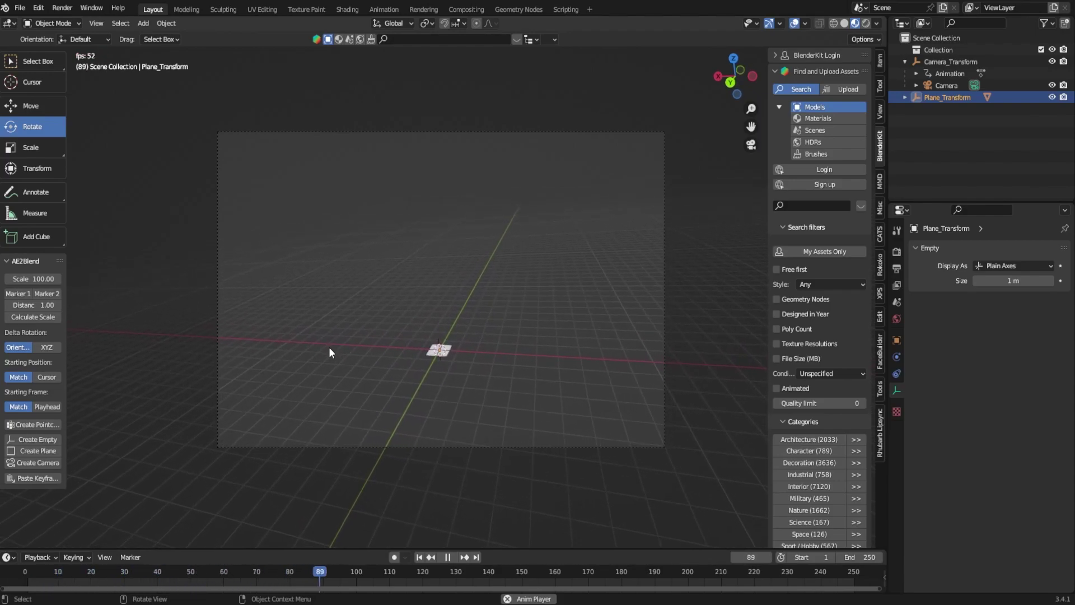
{"action": "key", "text": "space"}
{"action": "left_click_drag", "start_coordinate": [52, 566], "coordinate": [24, 571]}
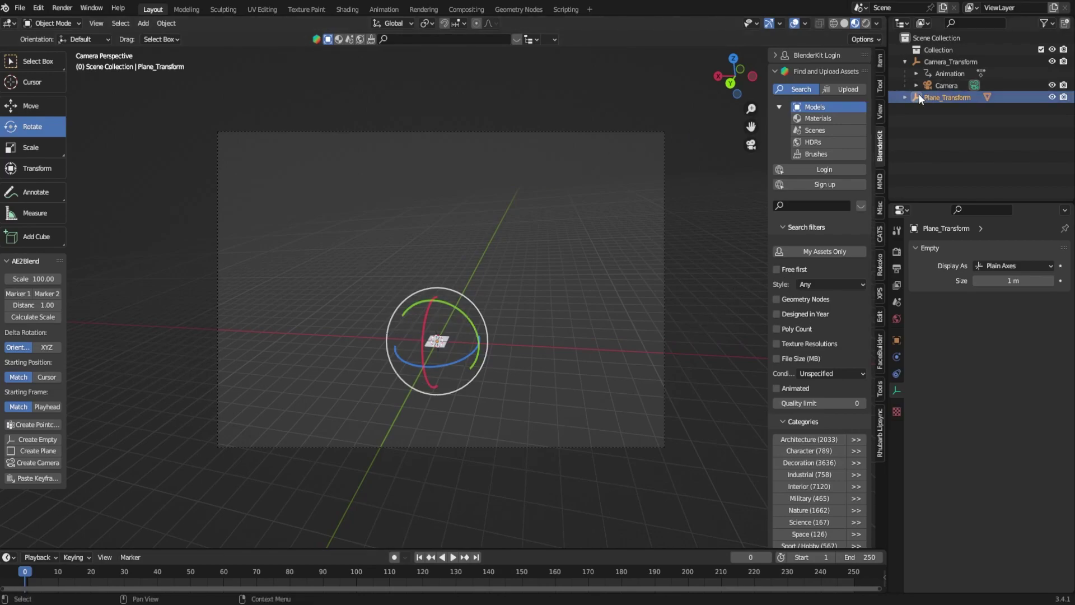
Add a movie-clip background image to the camera using VID_20230613_194424.mp4
{"action": "left_click", "coordinate": [939, 85]}
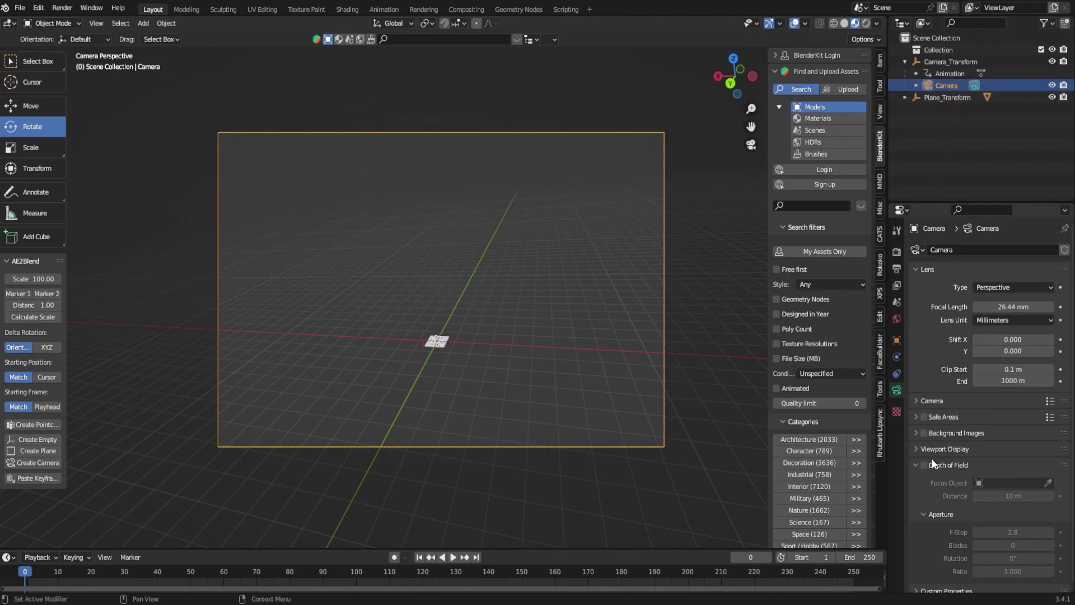
{"action": "left_click", "coordinate": [917, 432]}
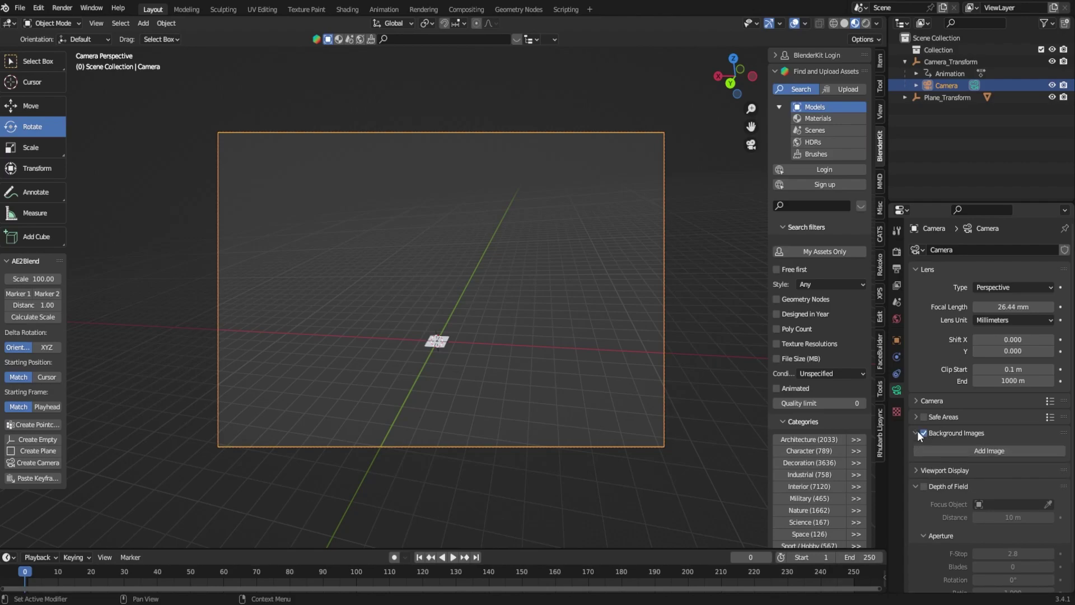
{"action": "left_click", "coordinate": [950, 449]}
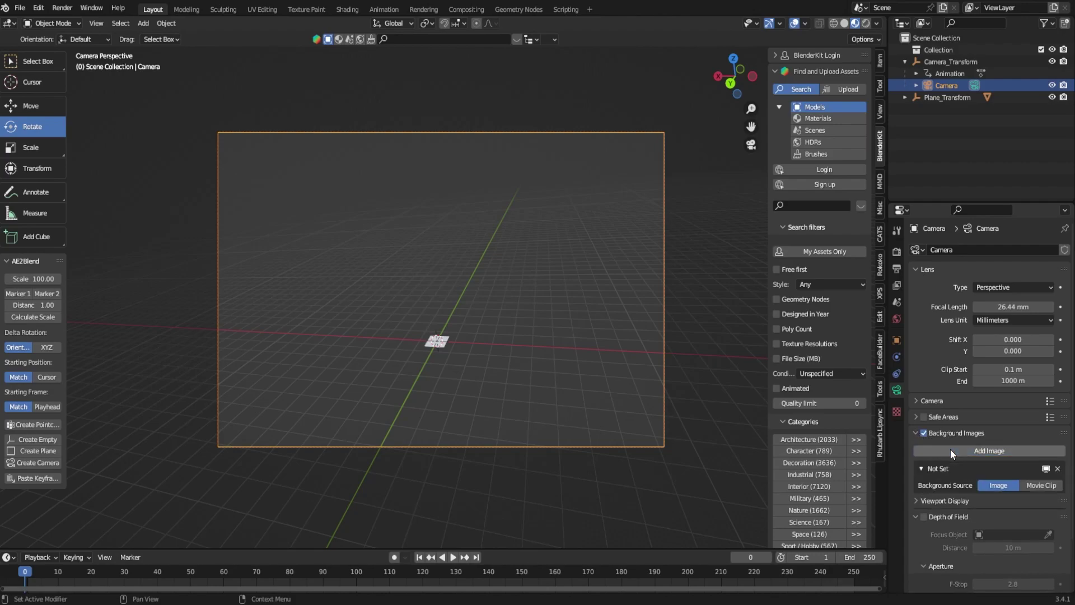
{"action": "left_click", "coordinate": [1049, 486]}
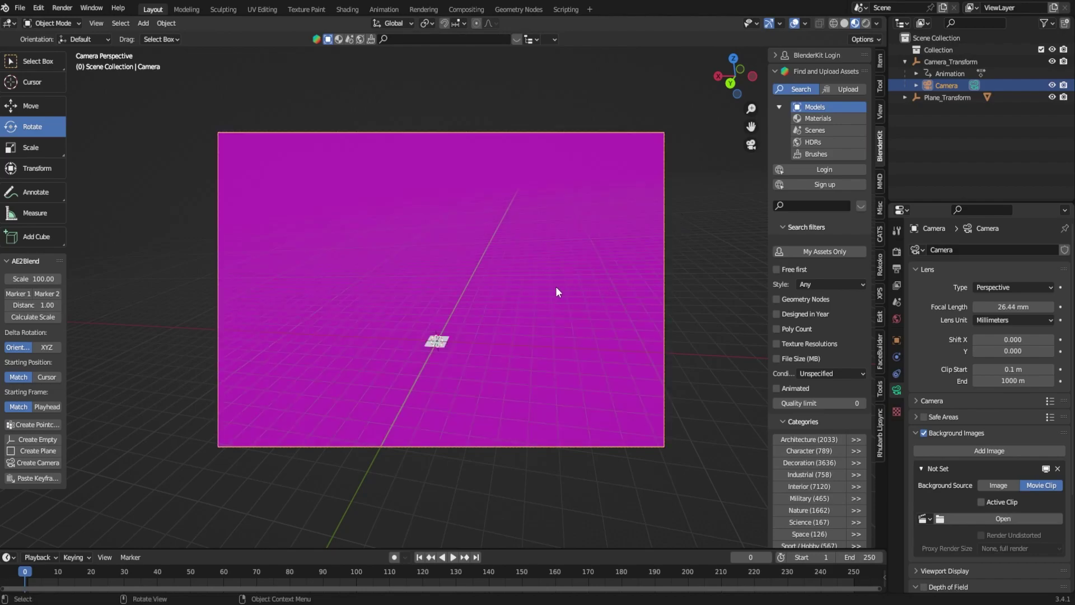
Set the background opacity to 0.729 and play the footage through the tracked camera
{"action": "left_click", "coordinate": [27, 574]}
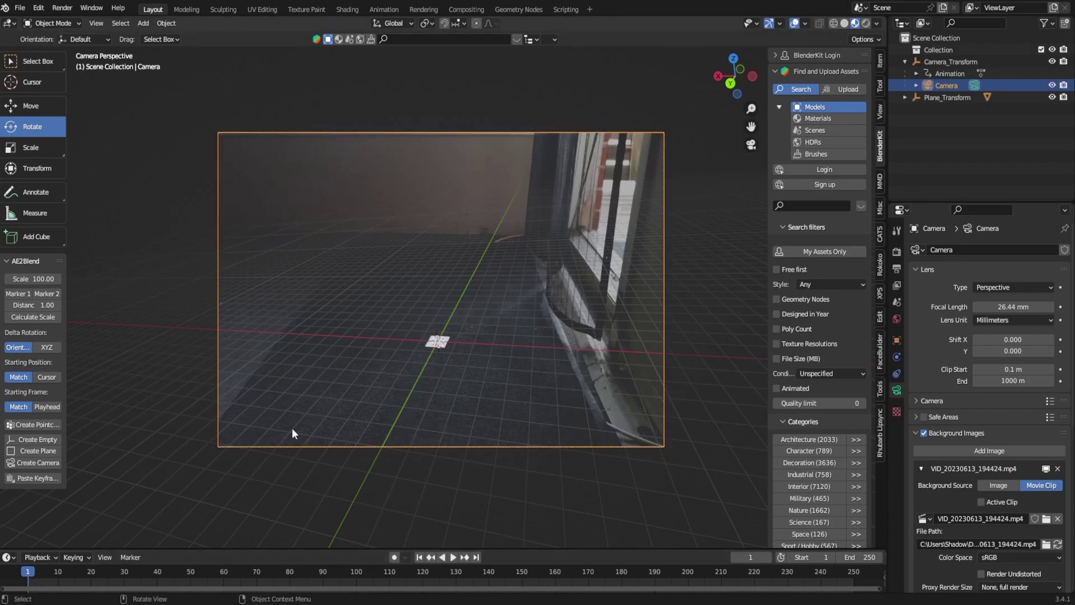
{"action": "scroll", "coordinate": [1000, 554], "scroll_direction": "down", "scroll_amount": 3}
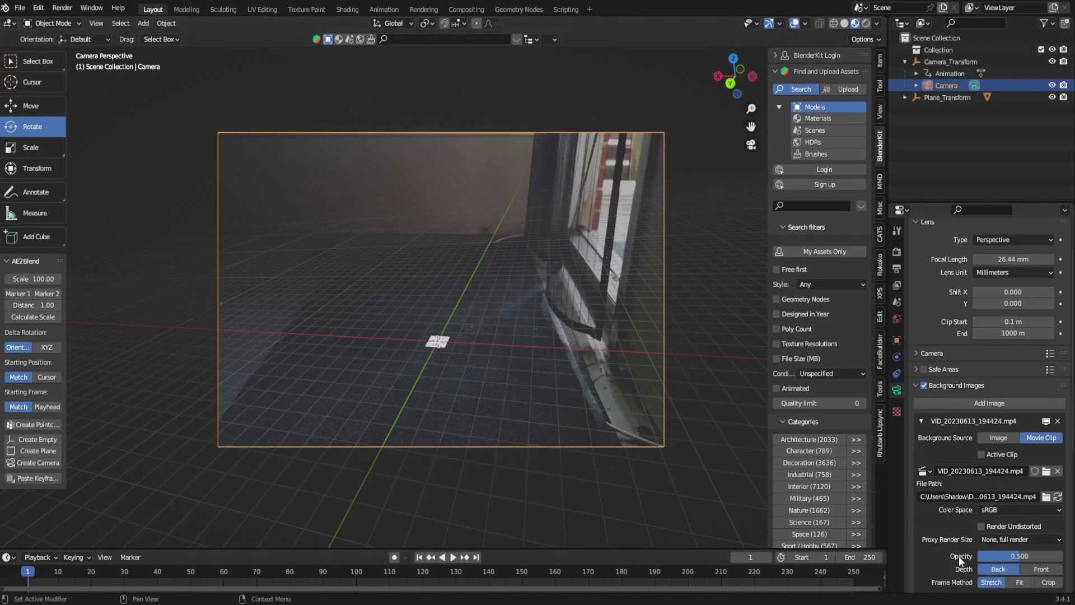
{"action": "left_click_drag", "start_coordinate": [992, 556], "coordinate": [1012, 555]}
{"action": "key", "text": "space"}
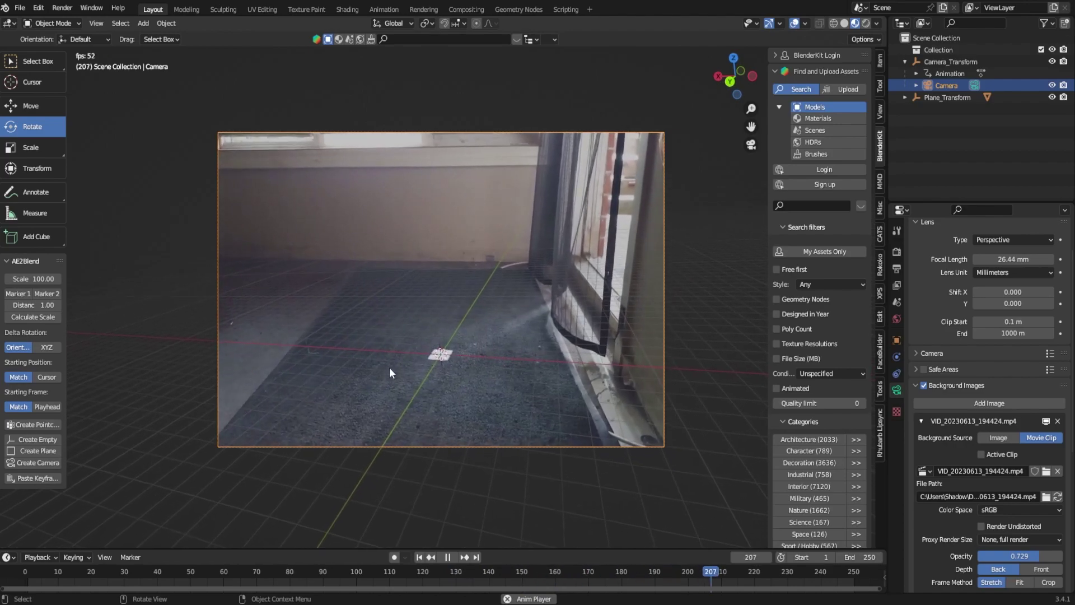
{"action": "key", "text": "space"}
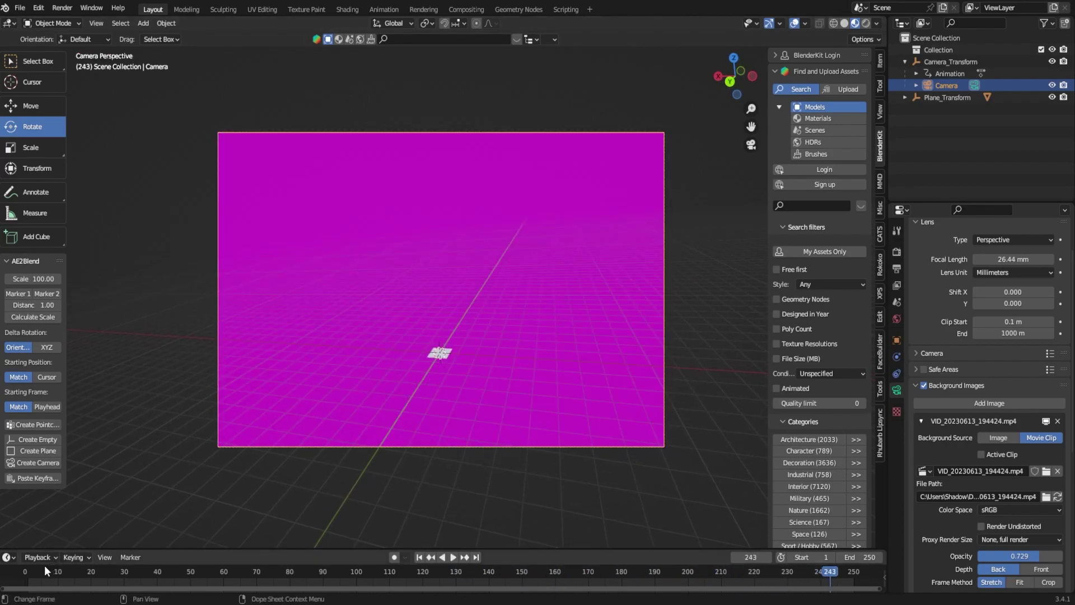
{"action": "left_click", "coordinate": [25, 567]}
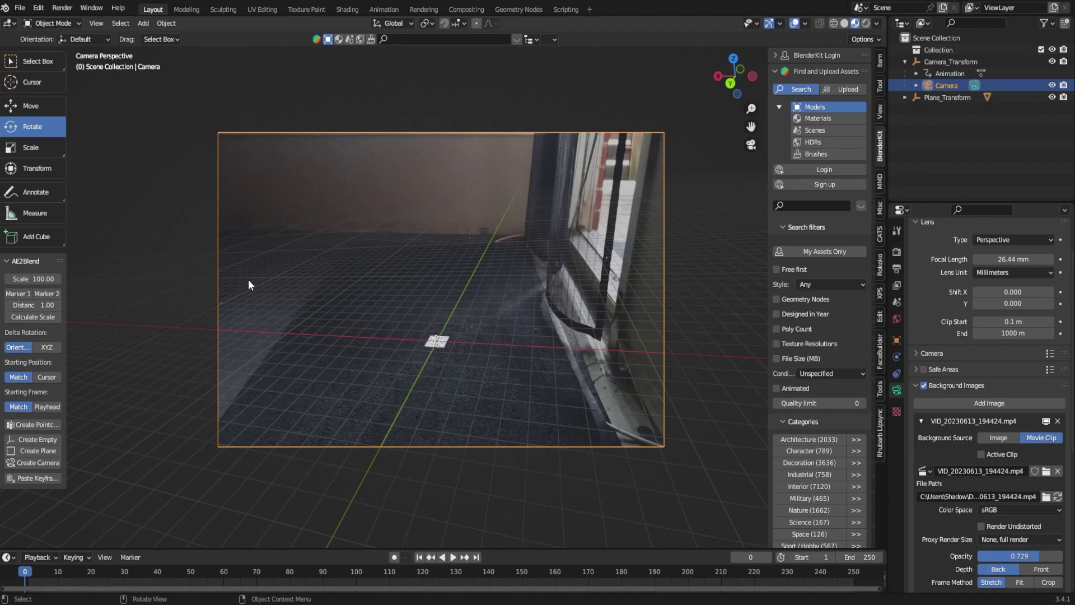
Add a cube, scale it up twice, and raise it above the floor plane
{"action": "left_click", "coordinate": [147, 25]}
{"action": "mouse_move", "coordinate": [180, 36]}
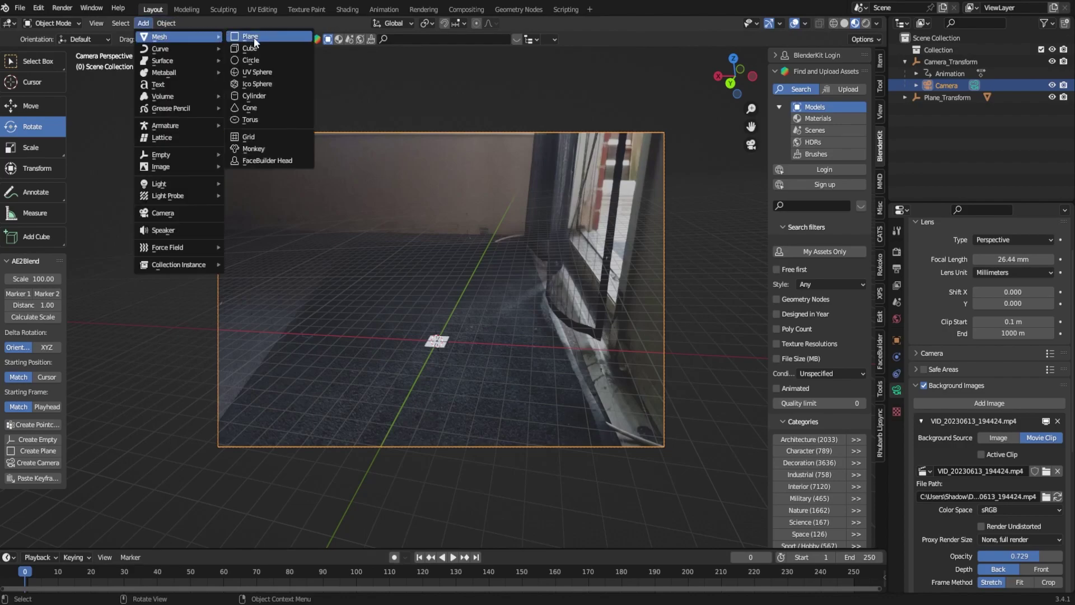
{"action": "left_click", "coordinate": [261, 50]}
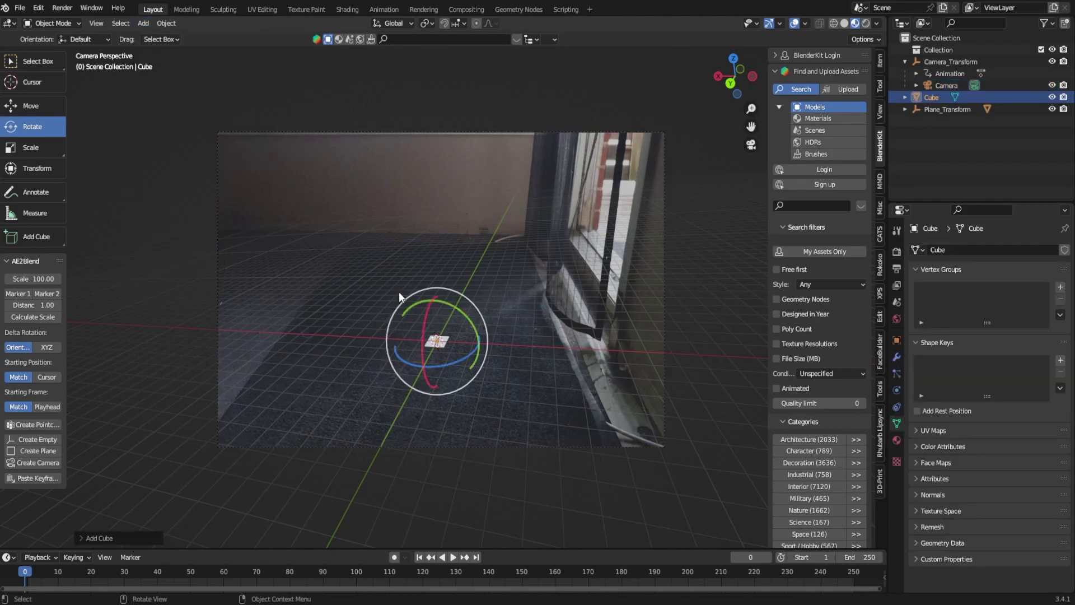
{"action": "key", "text": "s"}
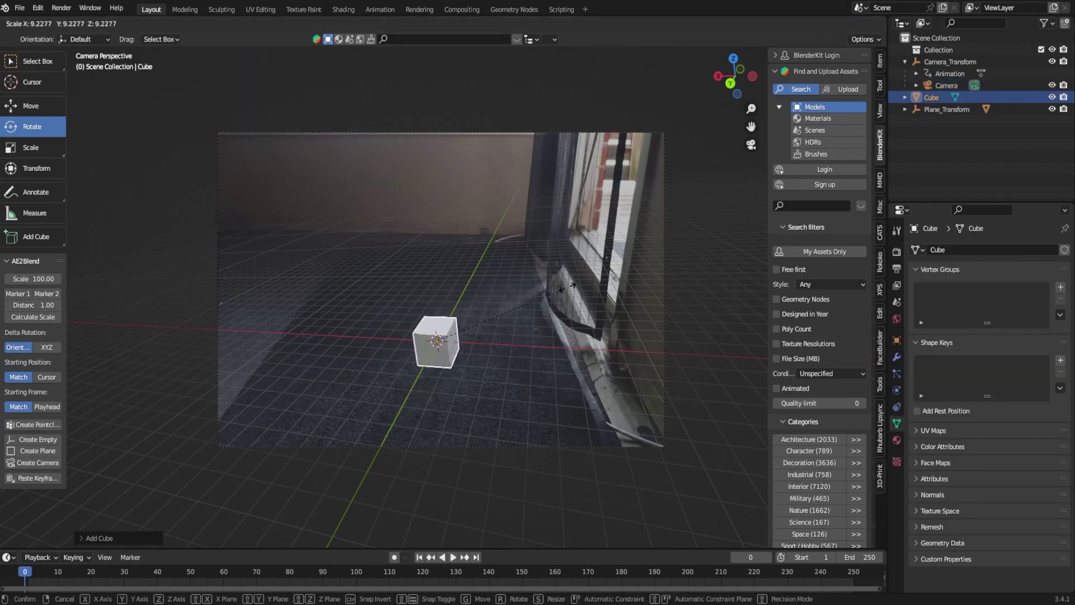
{"action": "left_click", "coordinate": [566, 288]}
{"action": "key", "text": "s"}
{"action": "left_click", "coordinate": [644, 263]}
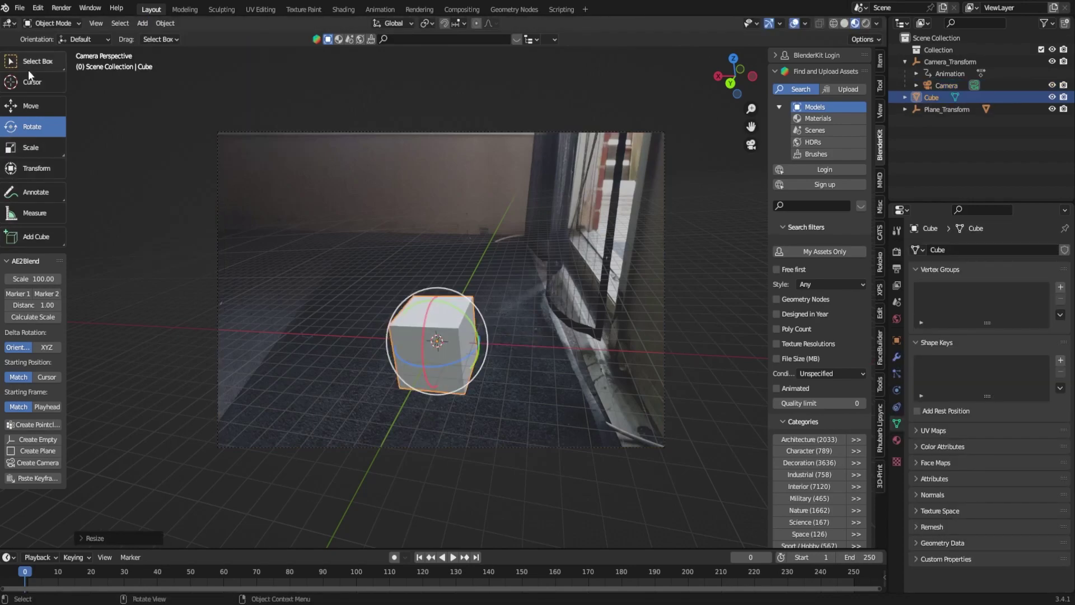
{"action": "left_click", "coordinate": [25, 105]}
{"action": "left_click_drag", "start_coordinate": [436, 298], "coordinate": [437, 248]}
Enlarge the small plane under the cube
{"action": "left_click", "coordinate": [444, 345]}
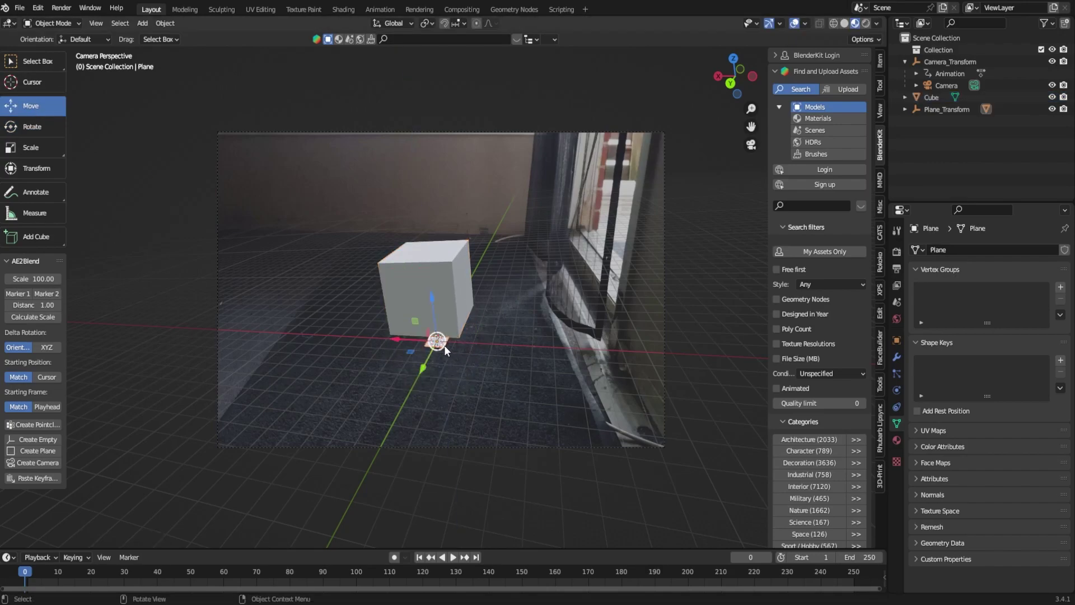
{"action": "key", "text": "s"}
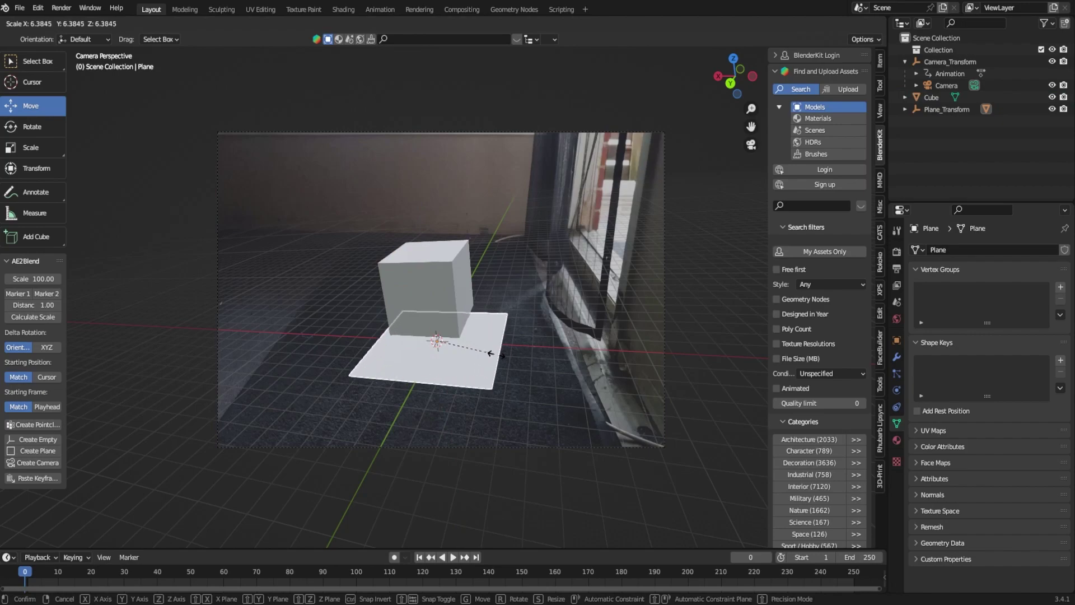
{"action": "left_click", "coordinate": [498, 358]}
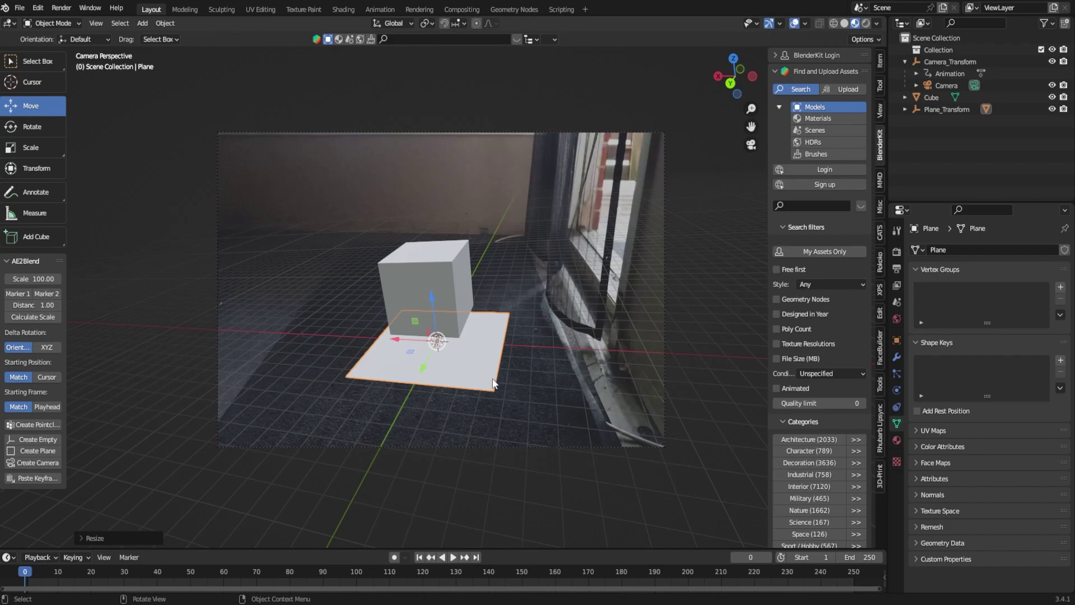
With the cube selected, preview the tracked animation and rewind to frame 0
{"action": "left_click", "coordinate": [468, 289]}
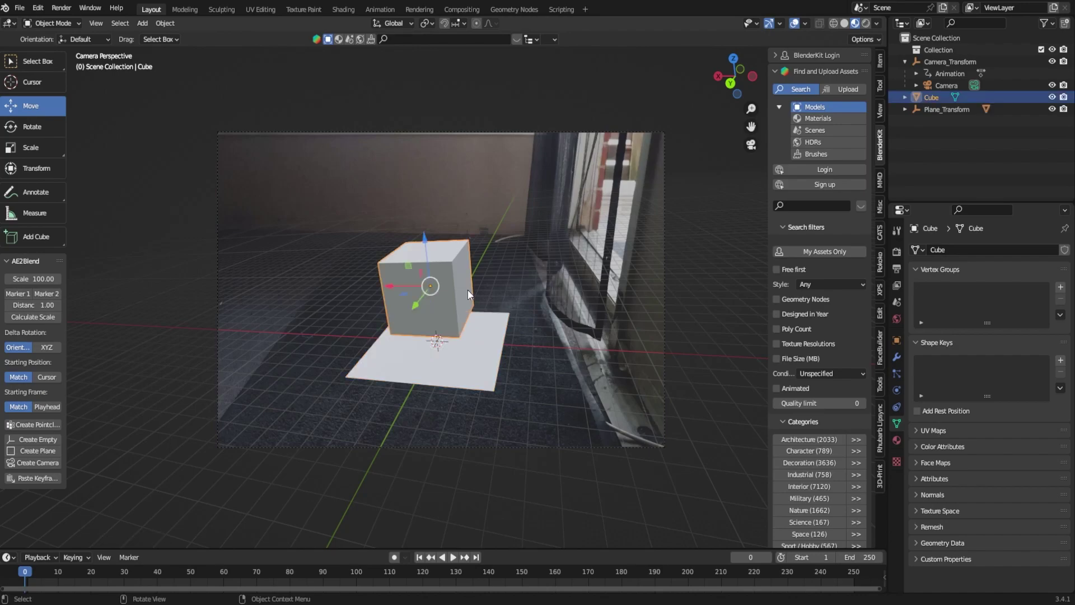
{"action": "key", "text": "space"}
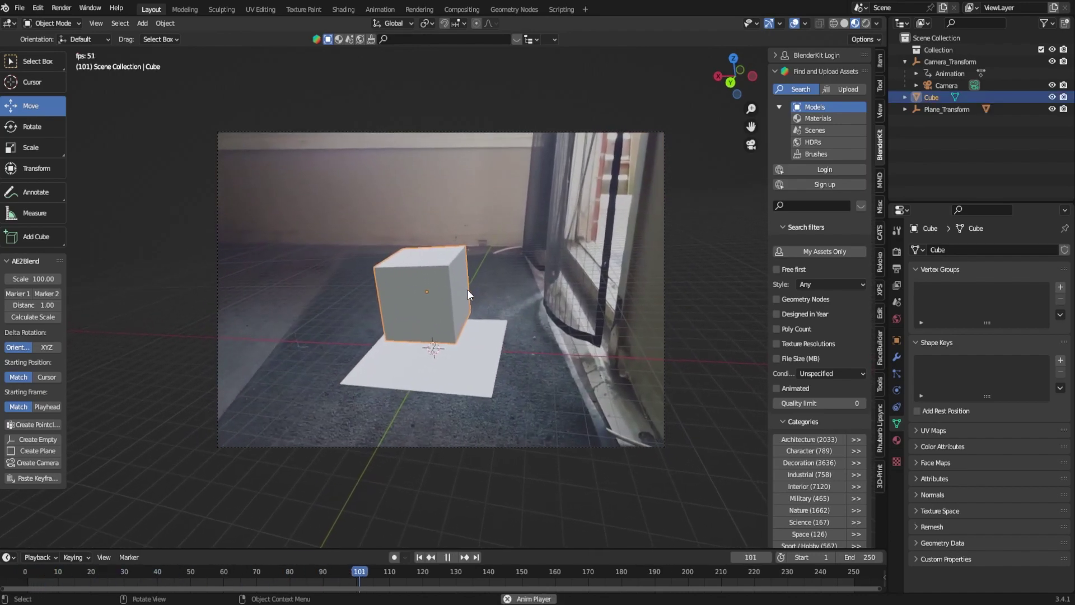
{"action": "key", "text": "space"}
{"action": "left_click_drag", "start_coordinate": [99, 572], "coordinate": [24, 572]}
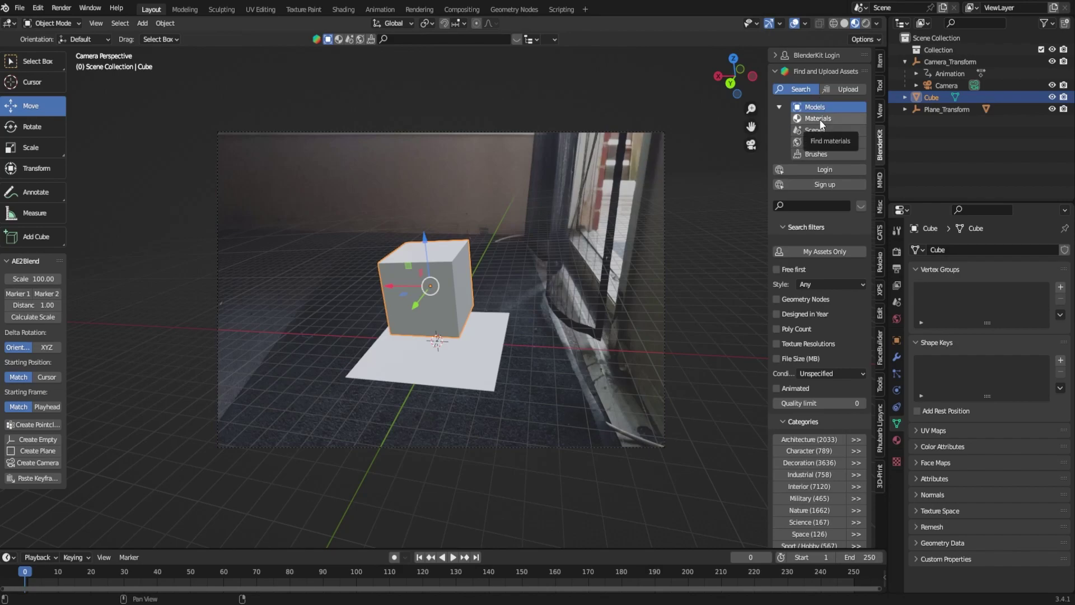
Apply the BlenderKit Plank 2 wood material to the cube
{"action": "left_click", "coordinate": [822, 124]}
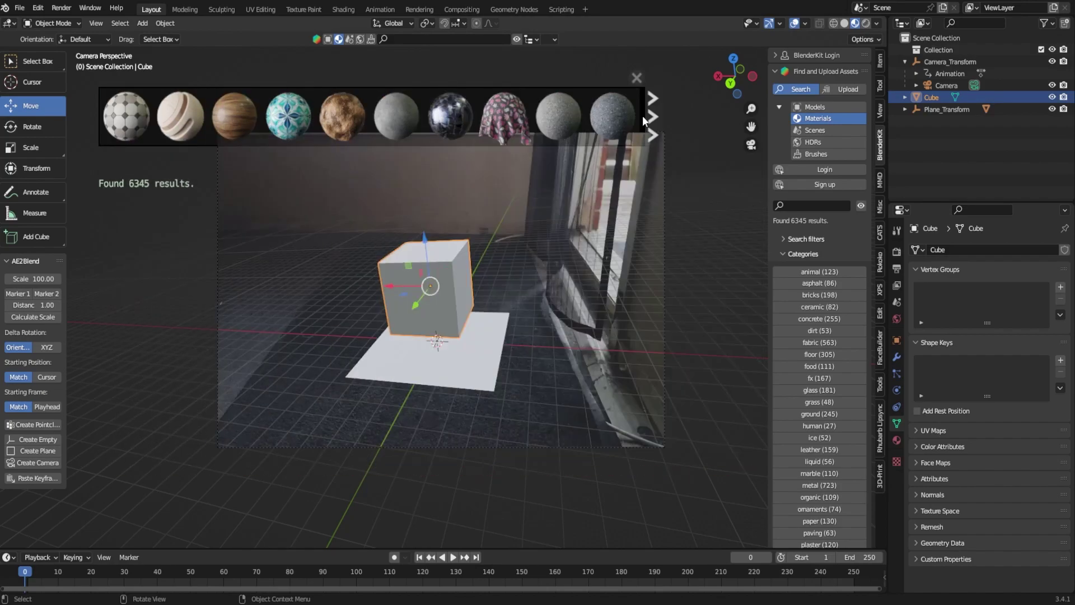
{"action": "left_click", "coordinate": [652, 117]}
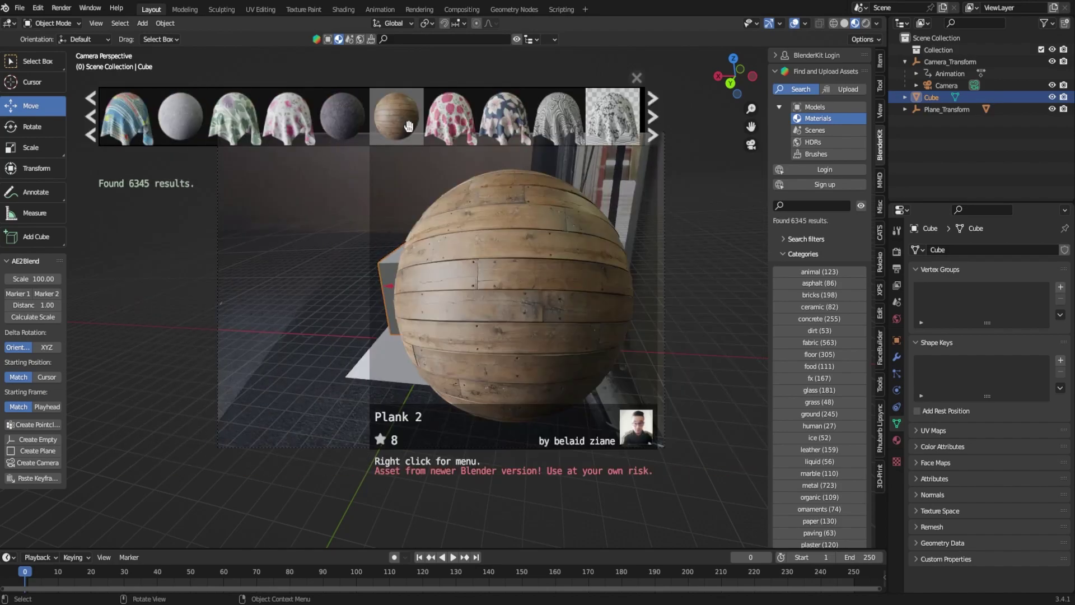
{"action": "left_click", "coordinate": [410, 127]}
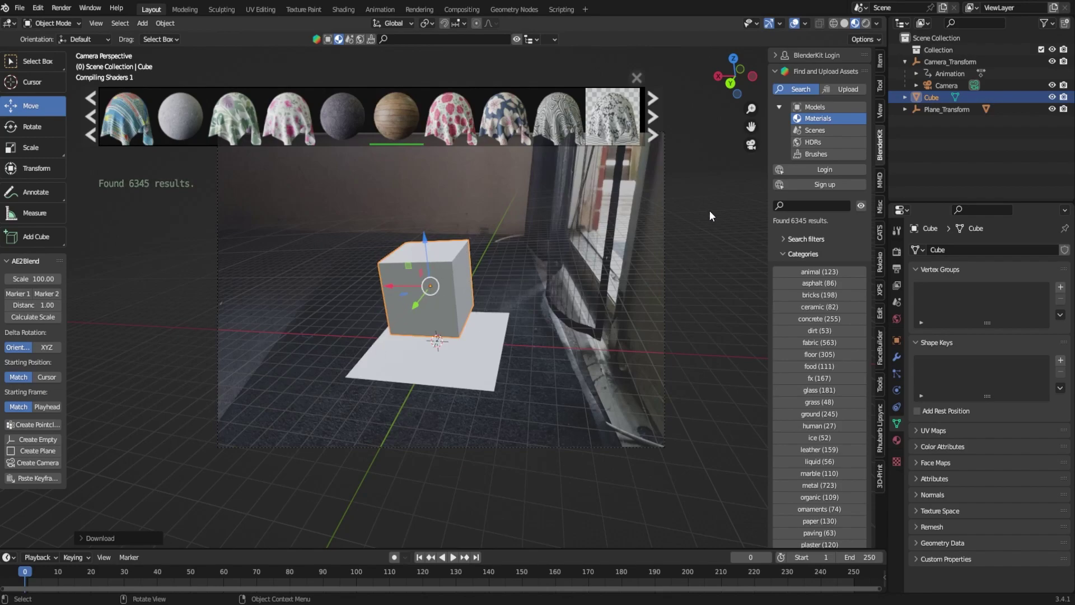
Select the plane under the cube and close the material thumbnail strip
{"action": "scroll", "coordinate": [419, 310], "scroll_direction": "up", "scroll_amount": 2}
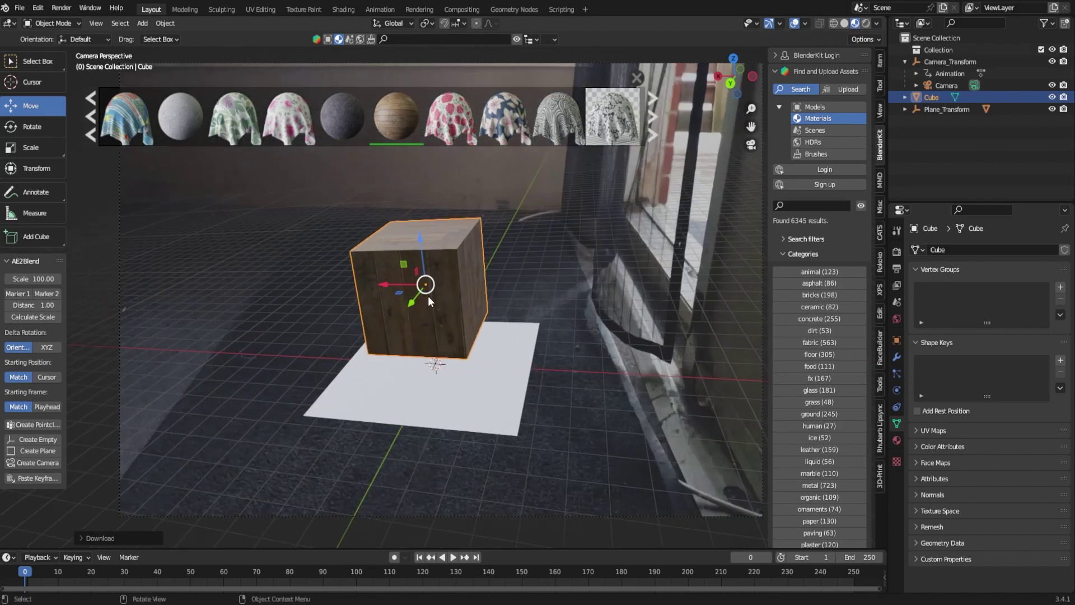
{"action": "scroll", "coordinate": [431, 290], "scroll_direction": "up", "scroll_amount": 3}
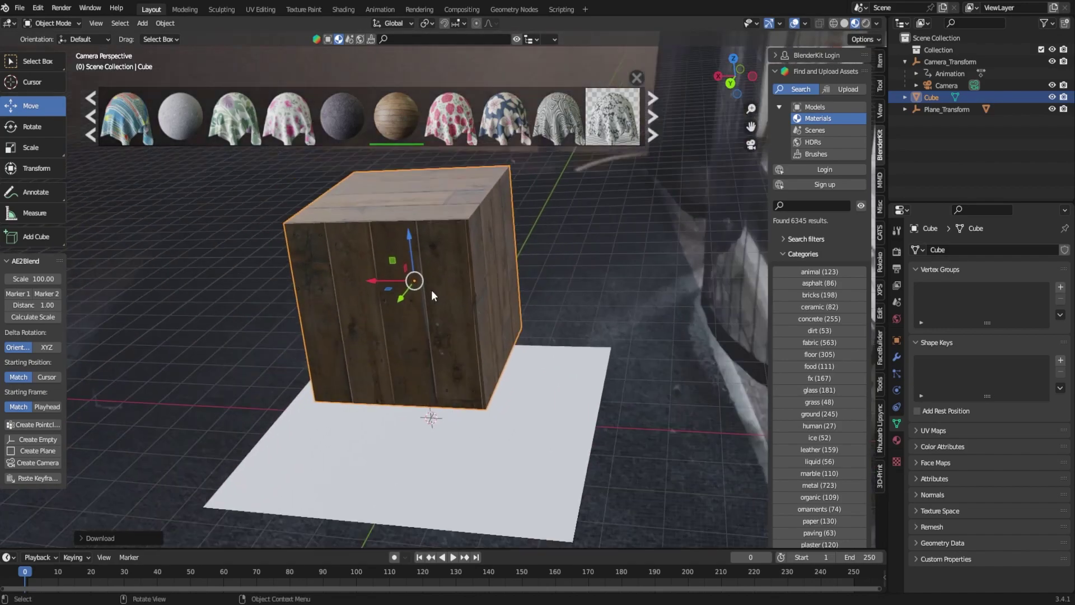
{"action": "scroll", "coordinate": [431, 290], "scroll_direction": "down", "scroll_amount": 4}
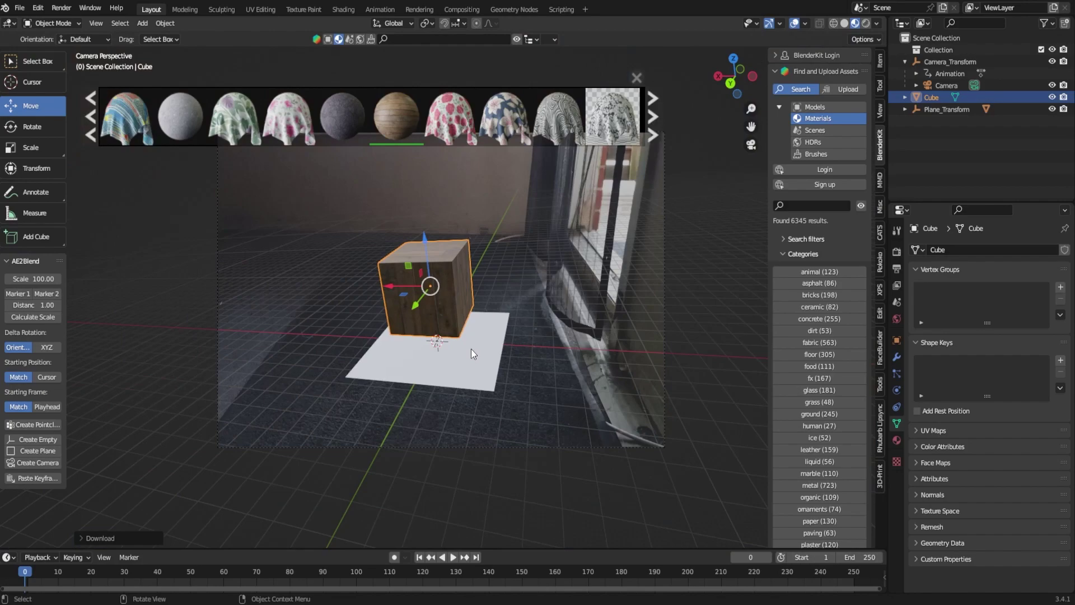
{"action": "left_click", "coordinate": [472, 348]}
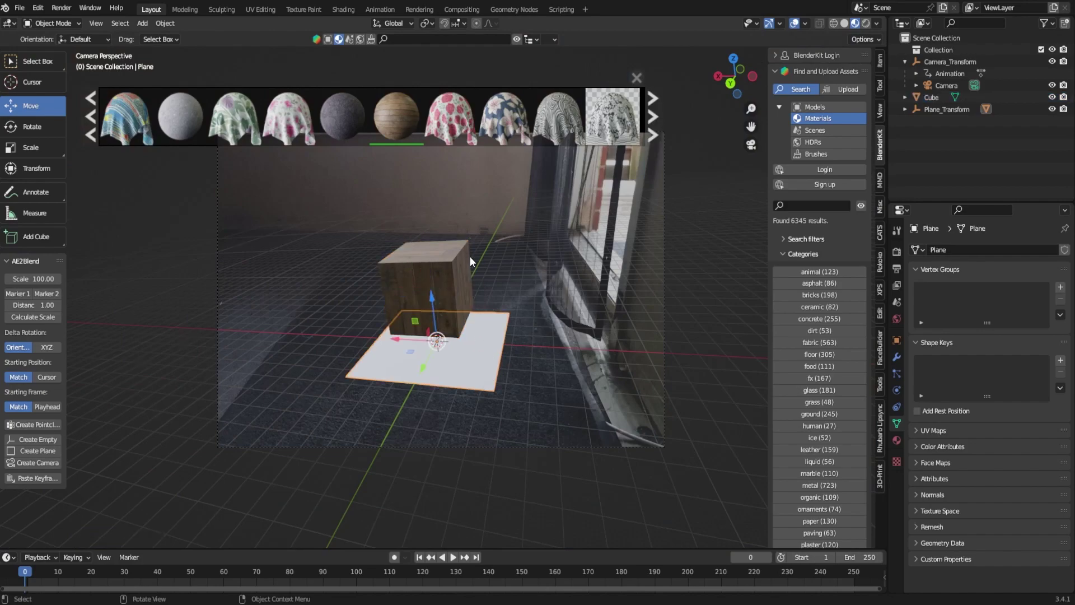
{"action": "left_click", "coordinate": [636, 82]}
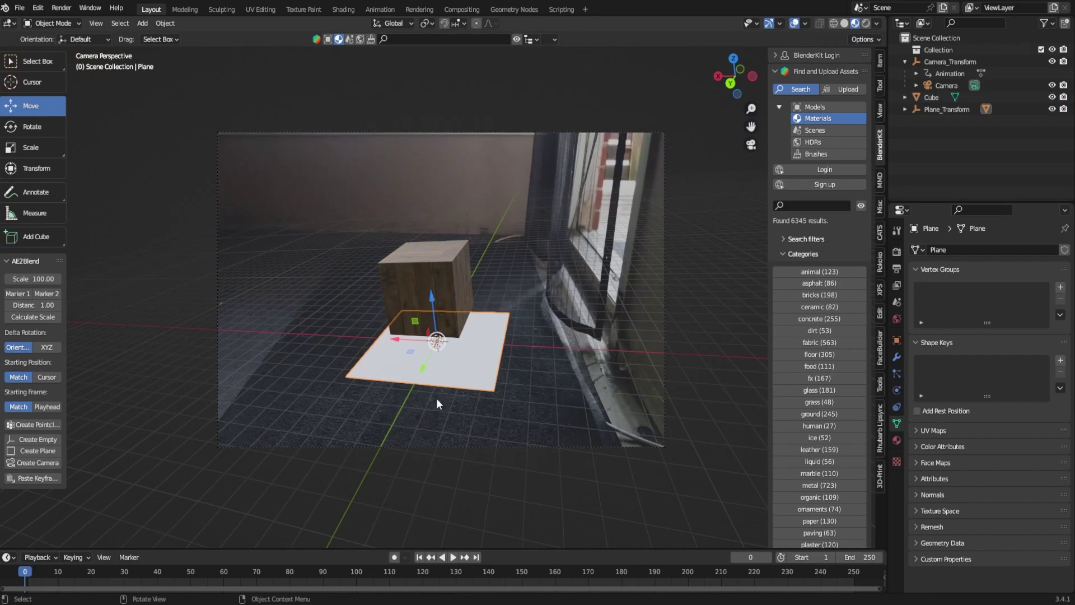
Enable Transparent under Film in Render Properties, then go to the View Layer settings
{"action": "left_click", "coordinate": [897, 252]}
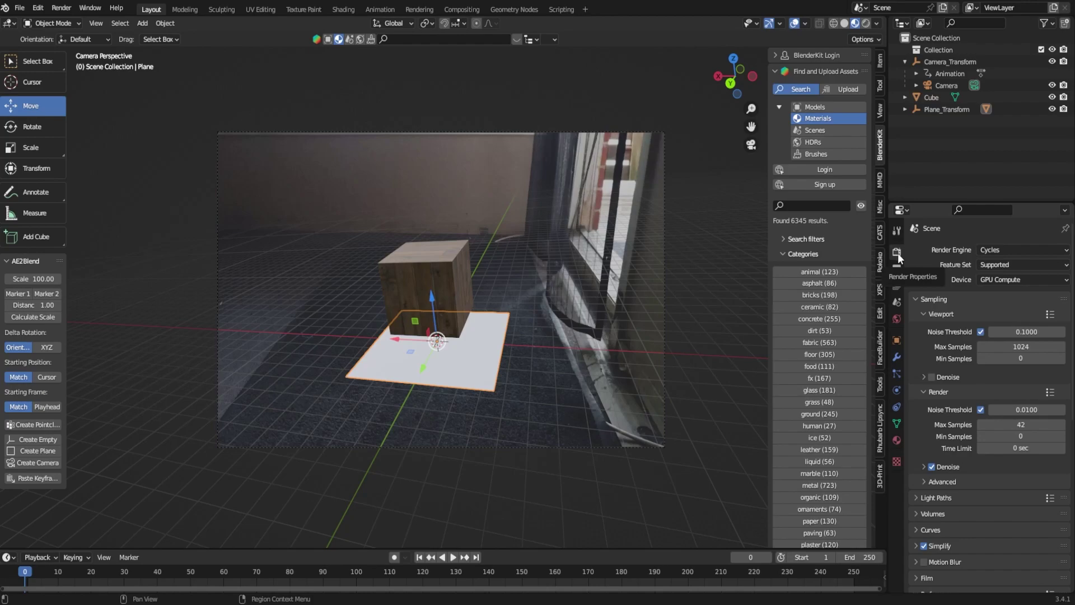
{"action": "scroll", "coordinate": [931, 371], "scroll_direction": "down", "scroll_amount": 3}
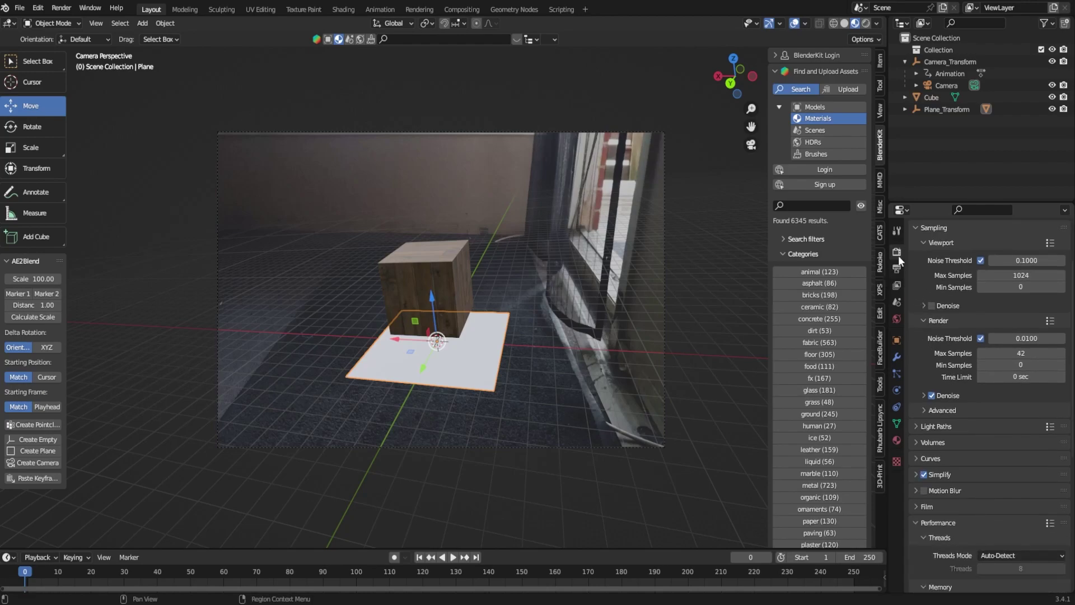
{"action": "scroll", "coordinate": [914, 327], "scroll_direction": "down", "scroll_amount": 1}
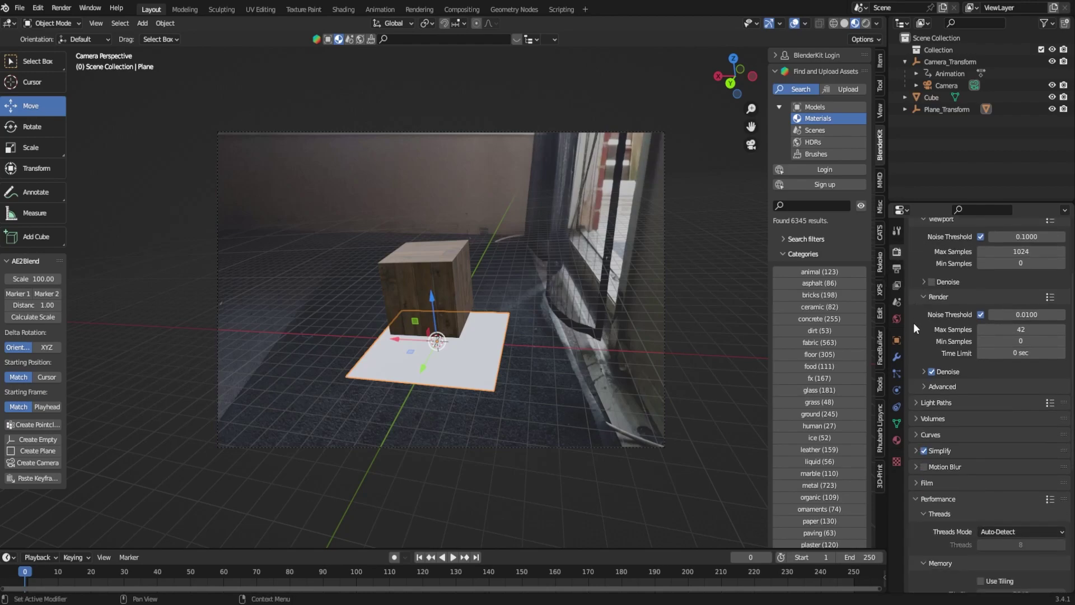
{"action": "left_click", "coordinate": [925, 485]}
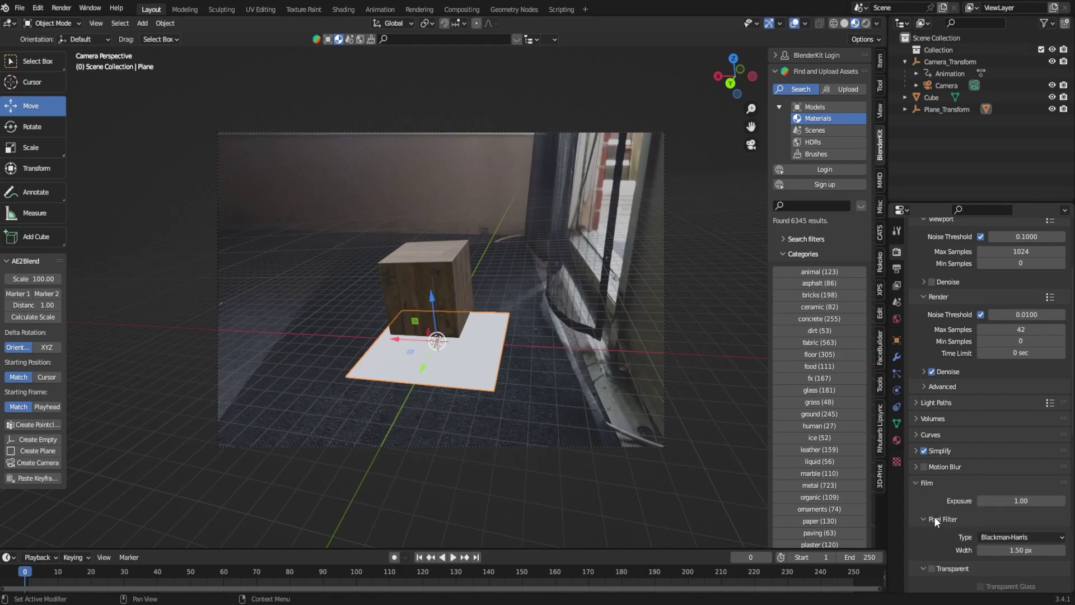
{"action": "left_click", "coordinate": [931, 568]}
{"action": "left_click", "coordinate": [897, 285]}
{"action": "scroll", "coordinate": [927, 446], "scroll_direction": "down", "scroll_amount": 2}
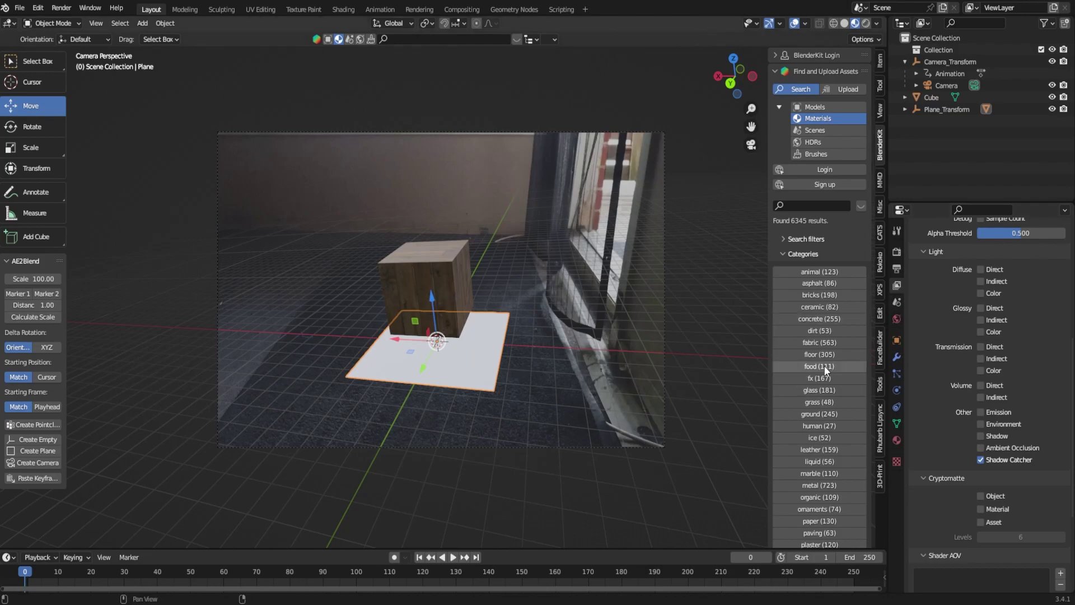
Set the plane's Visibility to Shadow Catcher and switch the viewport to Rendered shading
{"action": "left_click", "coordinate": [897, 342]}
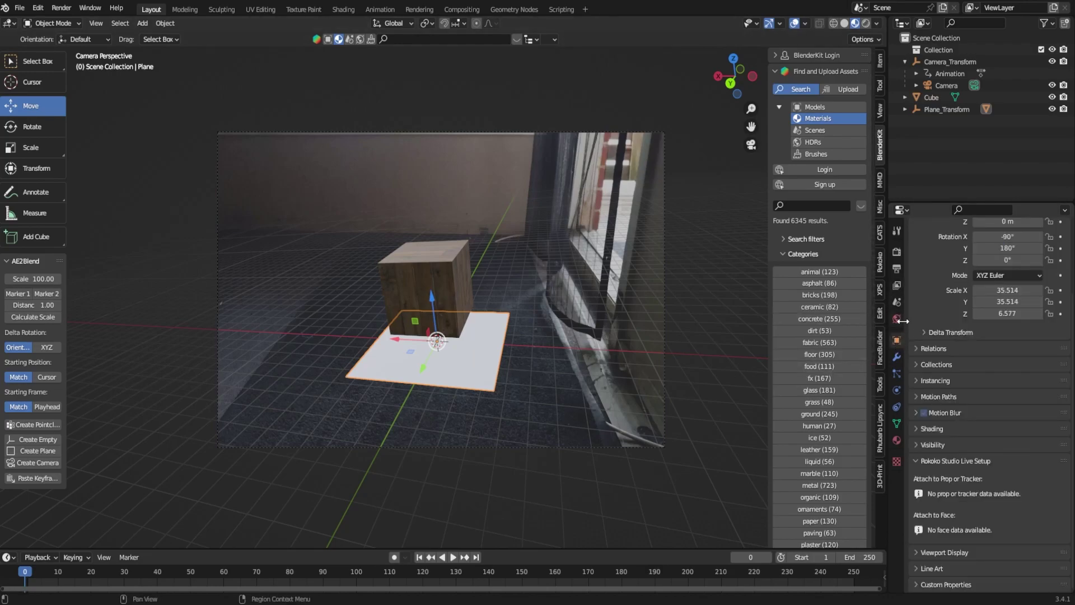
{"action": "left_click", "coordinate": [933, 444]}
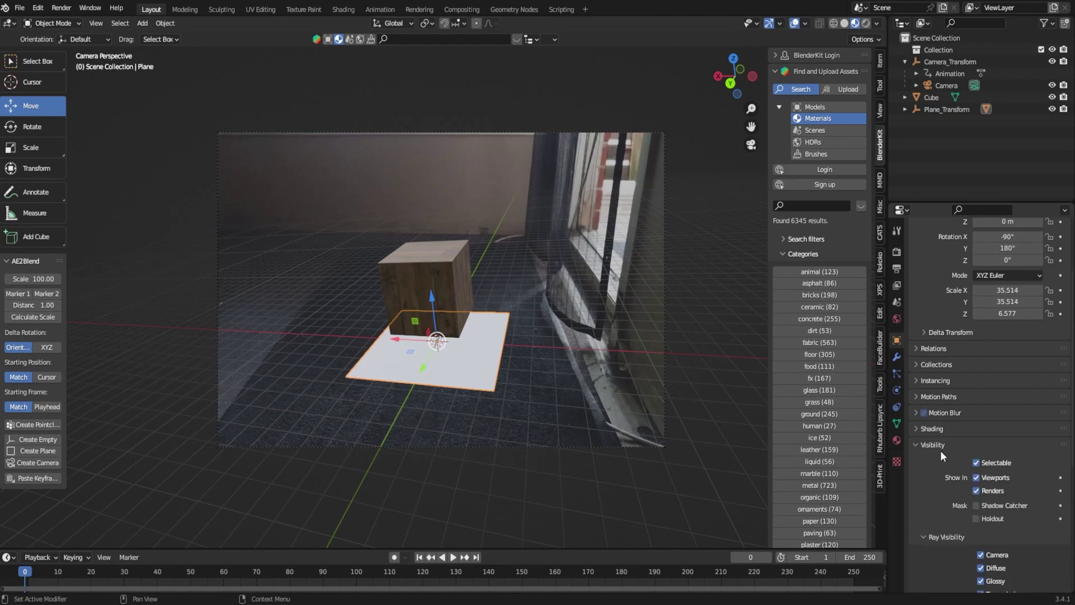
{"action": "scroll", "coordinate": [956, 507], "scroll_direction": "down", "scroll_amount": 2}
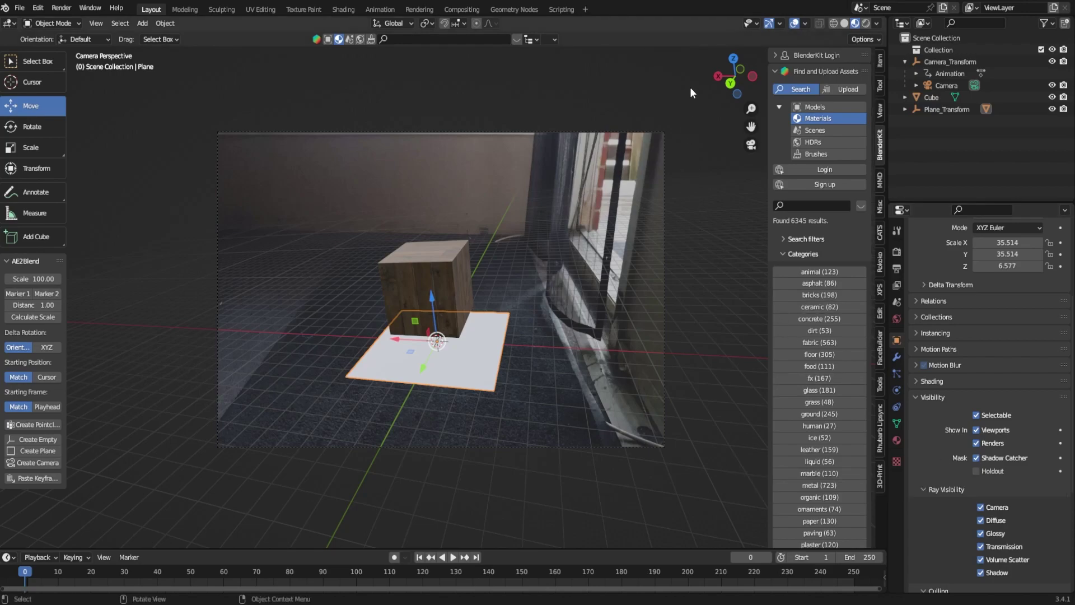
{"action": "left_click", "coordinate": [869, 23]}
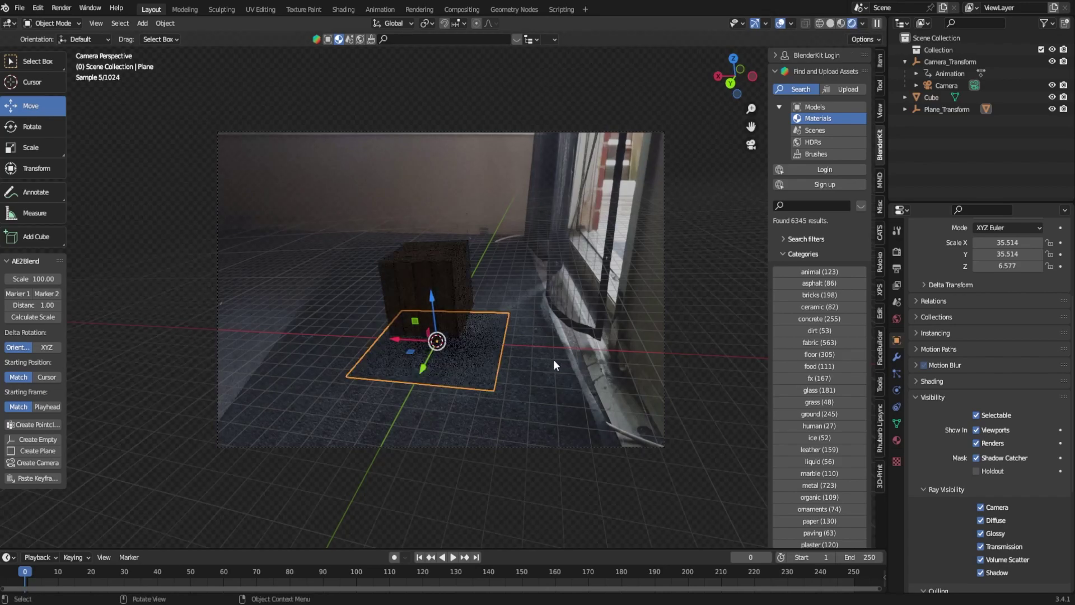
{"action": "scroll", "coordinate": [464, 370], "scroll_direction": "up", "scroll_amount": 2}
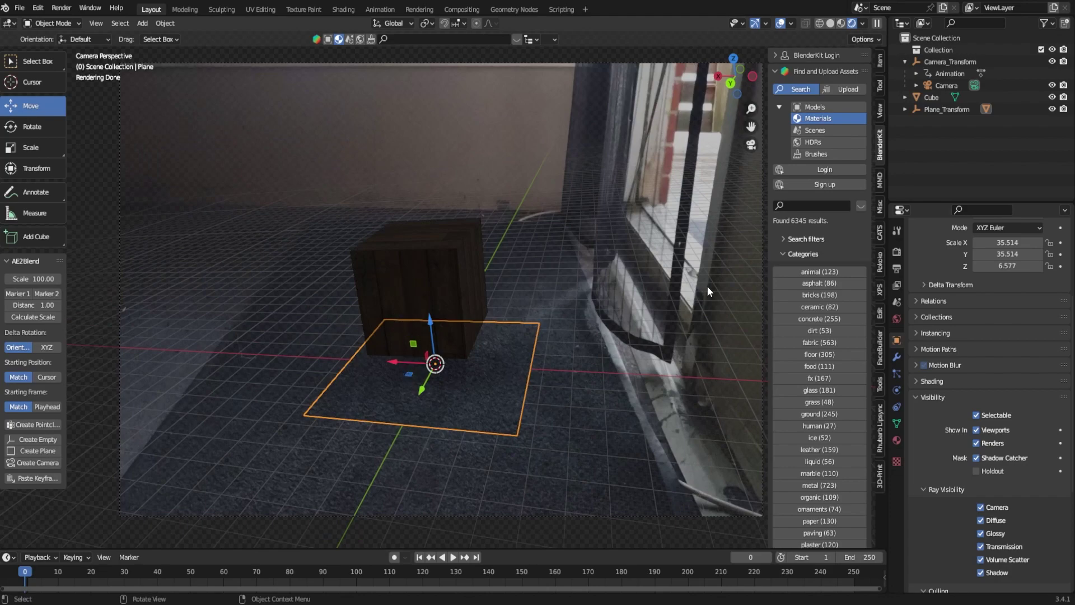
Add a Sun light and move it higher above the wooden cube
{"action": "left_click", "coordinate": [142, 24]}
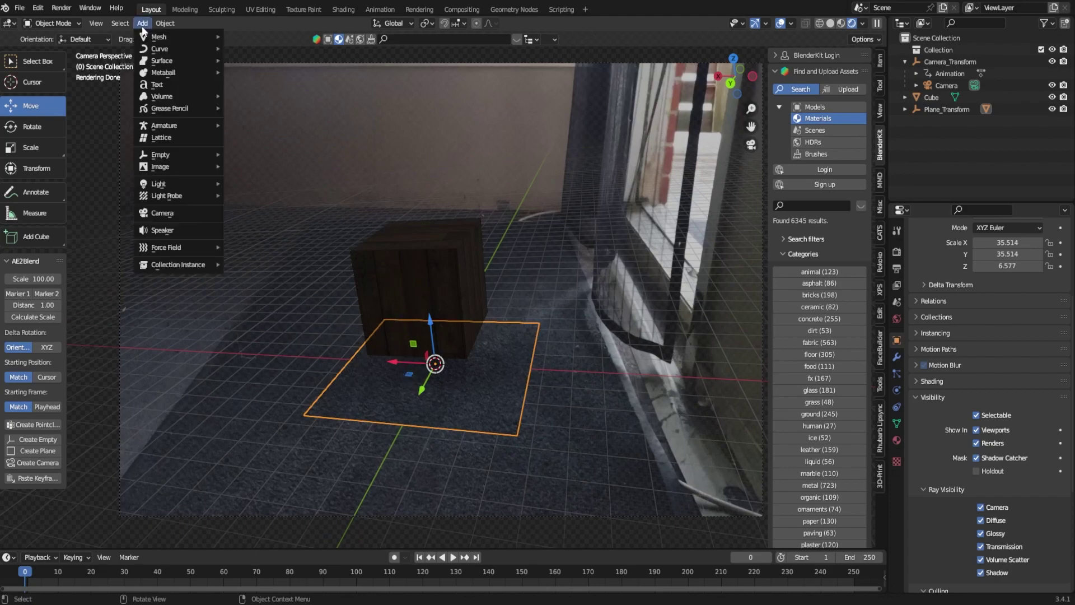
{"action": "mouse_move", "coordinate": [173, 181]}
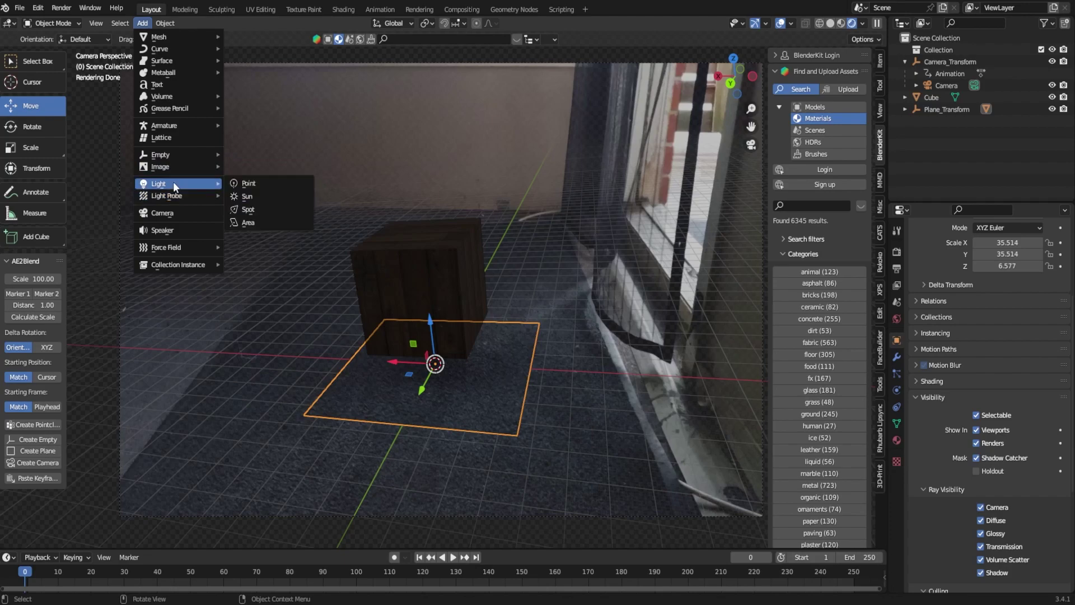
{"action": "left_click", "coordinate": [250, 190]}
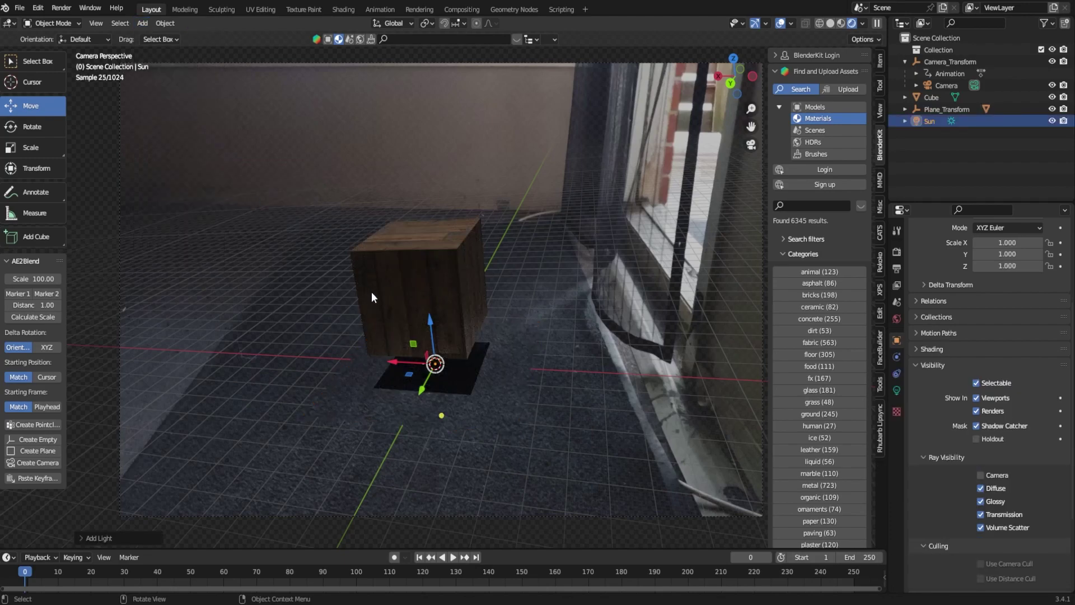
{"action": "key", "text": "g"}
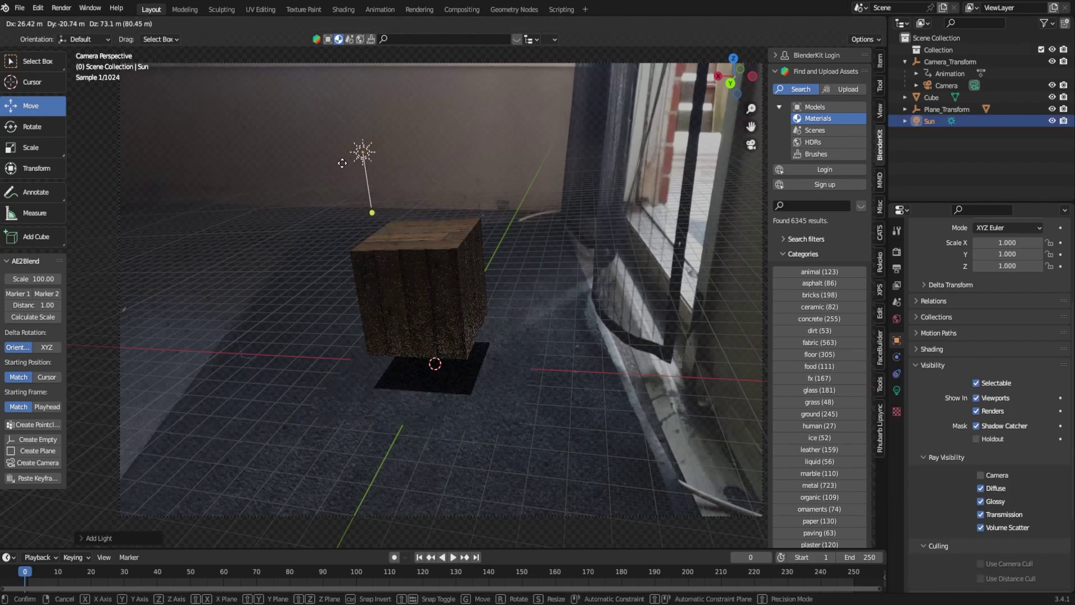
{"action": "left_click", "coordinate": [362, 154]}
{"action": "scroll", "coordinate": [395, 260], "scroll_direction": "down", "scroll_amount": 2}
Preview the animation and rewind to frame 0
{"action": "key", "text": "space"}
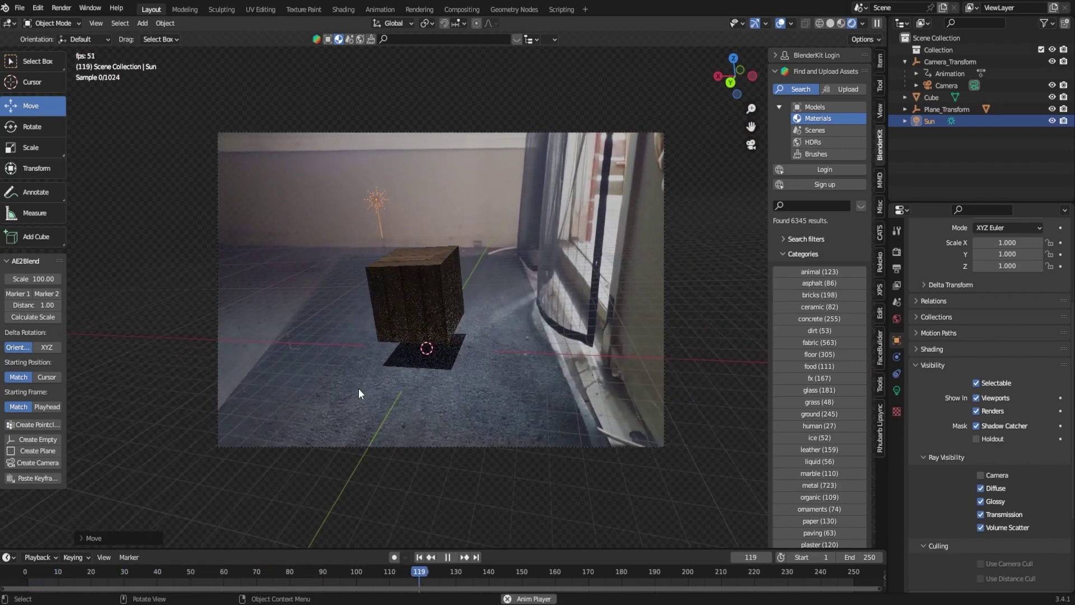
{"action": "key", "text": "space"}
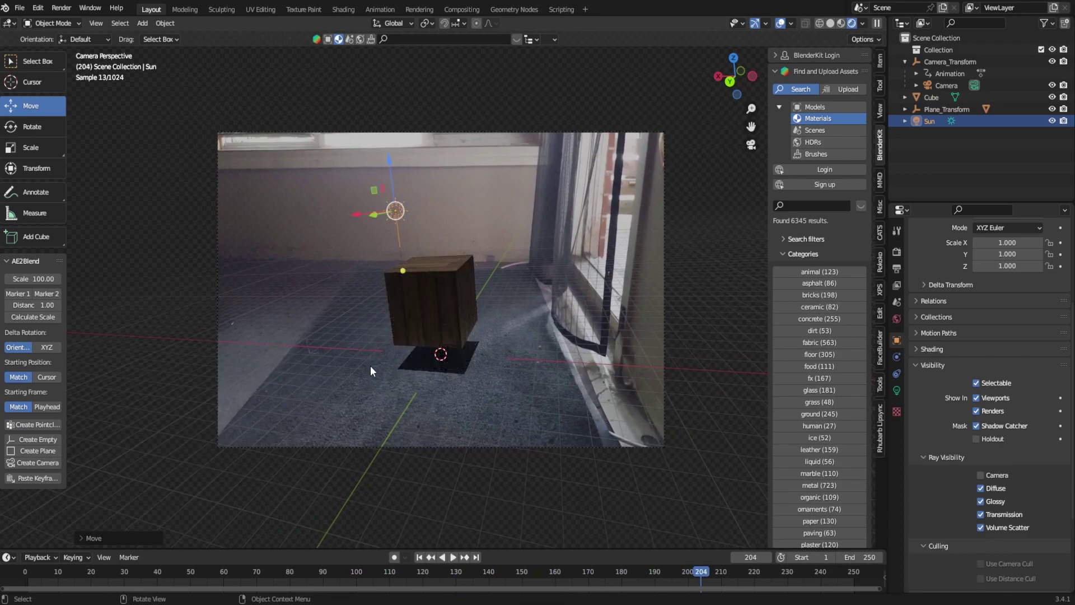
{"action": "left_click", "coordinate": [22, 575]}
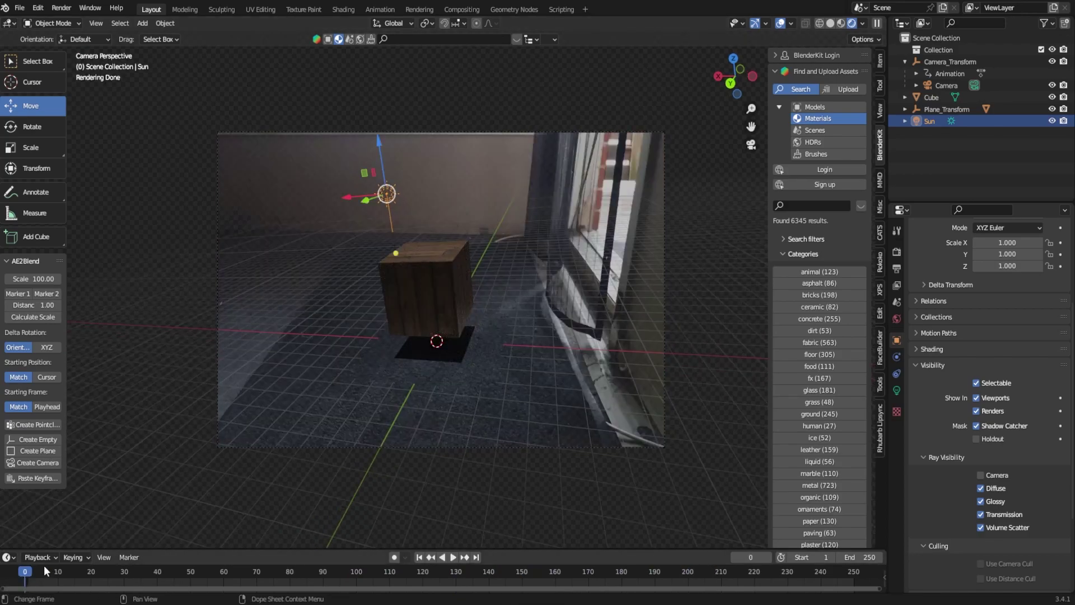
Key the wooden cube smaller at frame 0 and larger at frame 10
{"action": "left_click", "coordinate": [410, 285]}
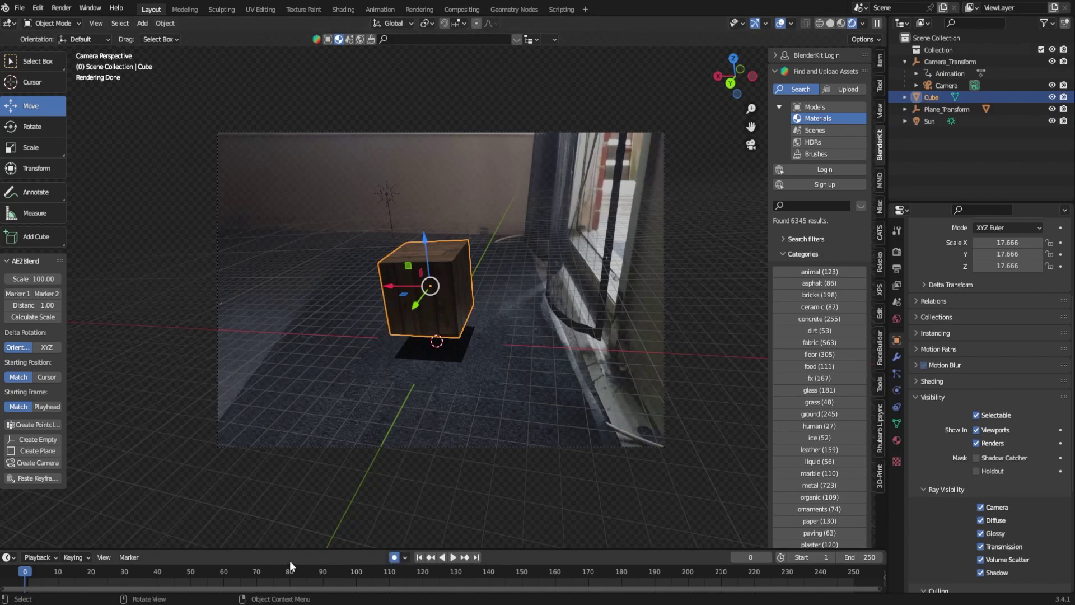
{"action": "key", "text": "s"}
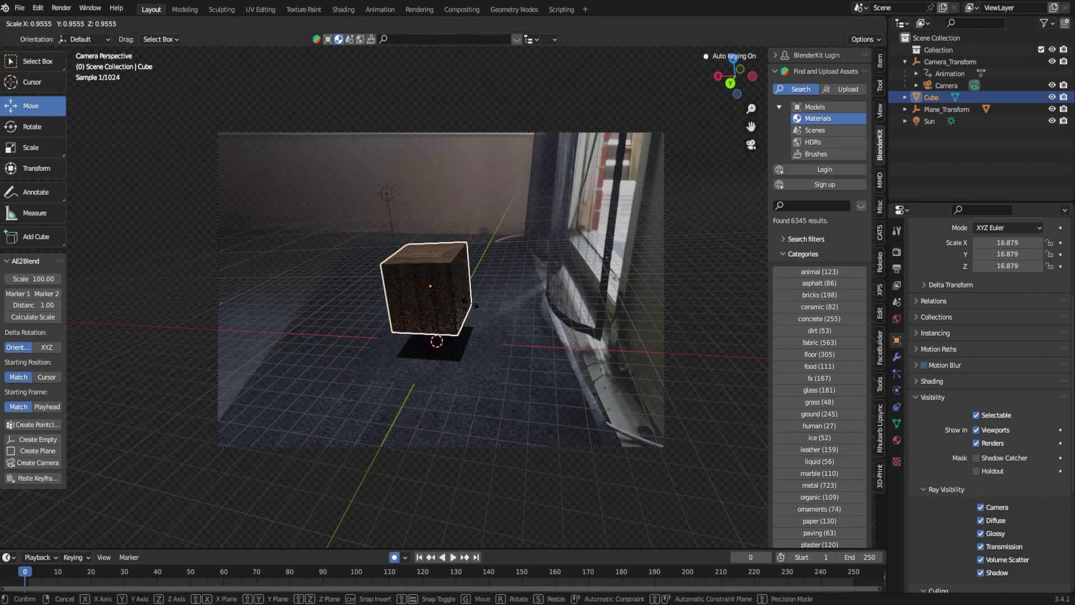
{"action": "left_click", "coordinate": [460, 305]}
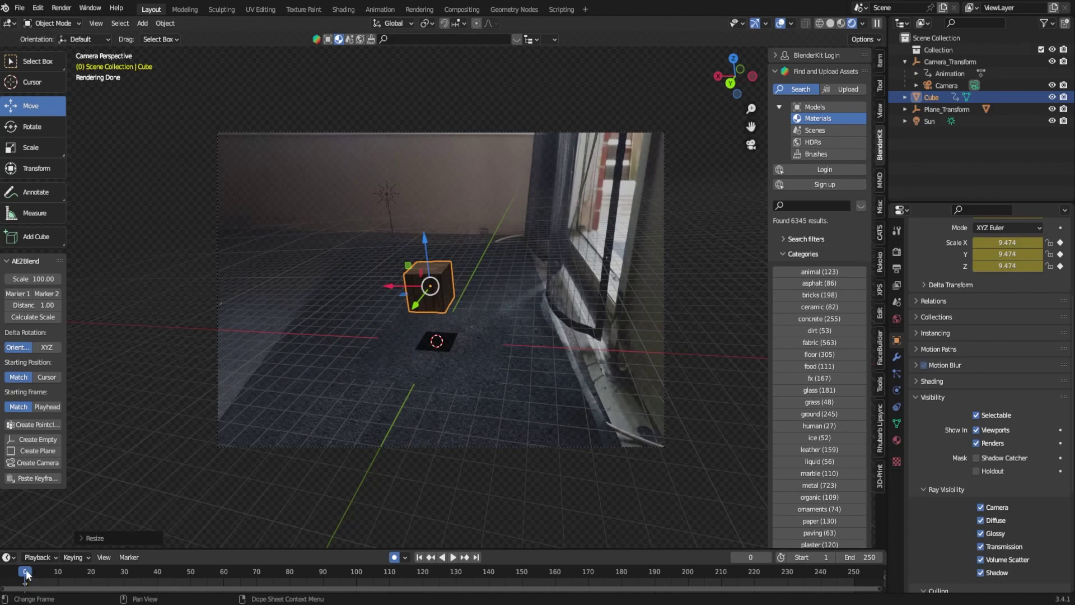
{"action": "key", "text": "space"}
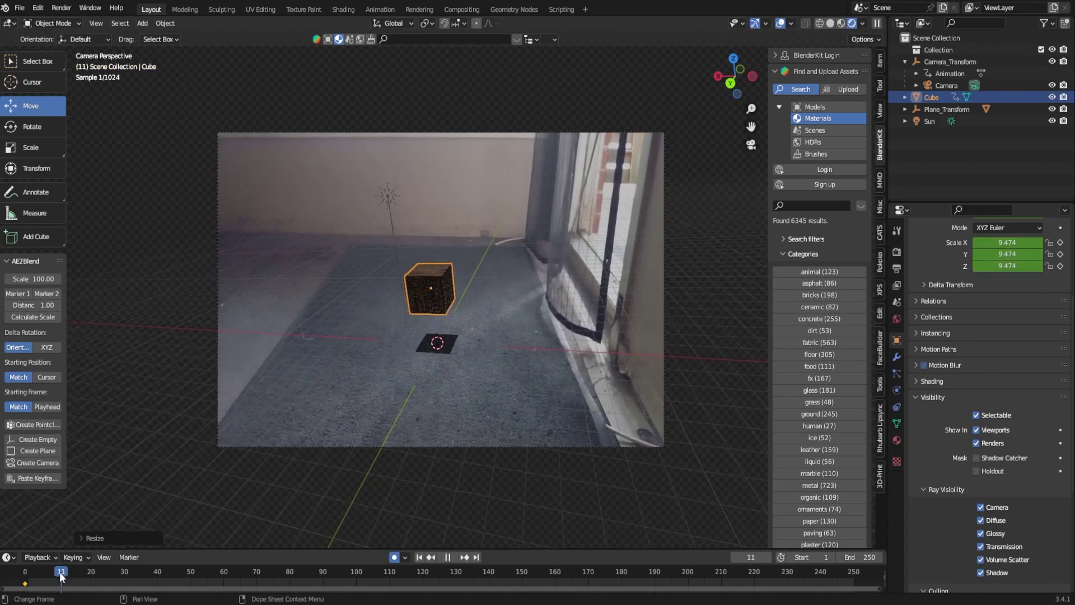
{"action": "key", "text": "space"}
{"action": "key", "text": "s"}
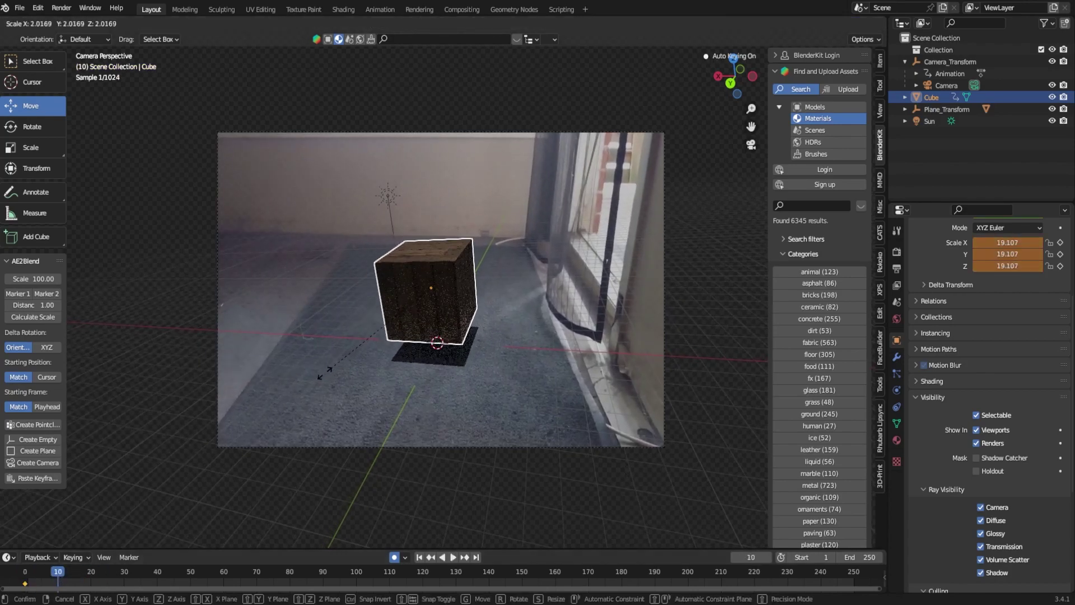
{"action": "left_click", "coordinate": [314, 380]}
Key the cube's scale at frames 15 (12.746), 18 (larger) and 21 (15.698), then reach frame 37
{"action": "left_click_drag", "start_coordinate": [62, 573], "coordinate": [74, 574]}
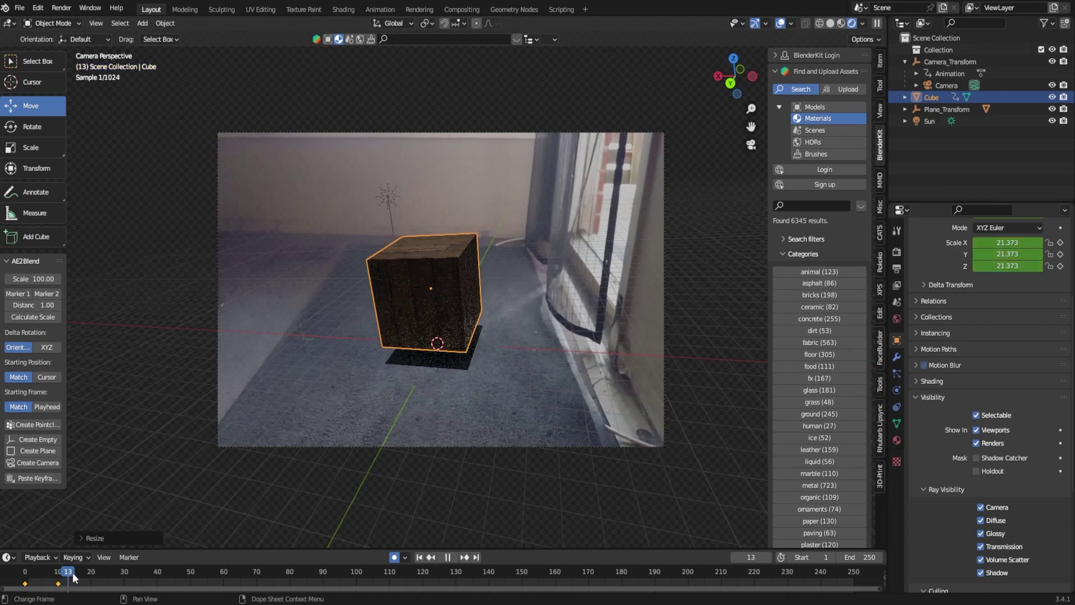
{"action": "key", "text": "s"}
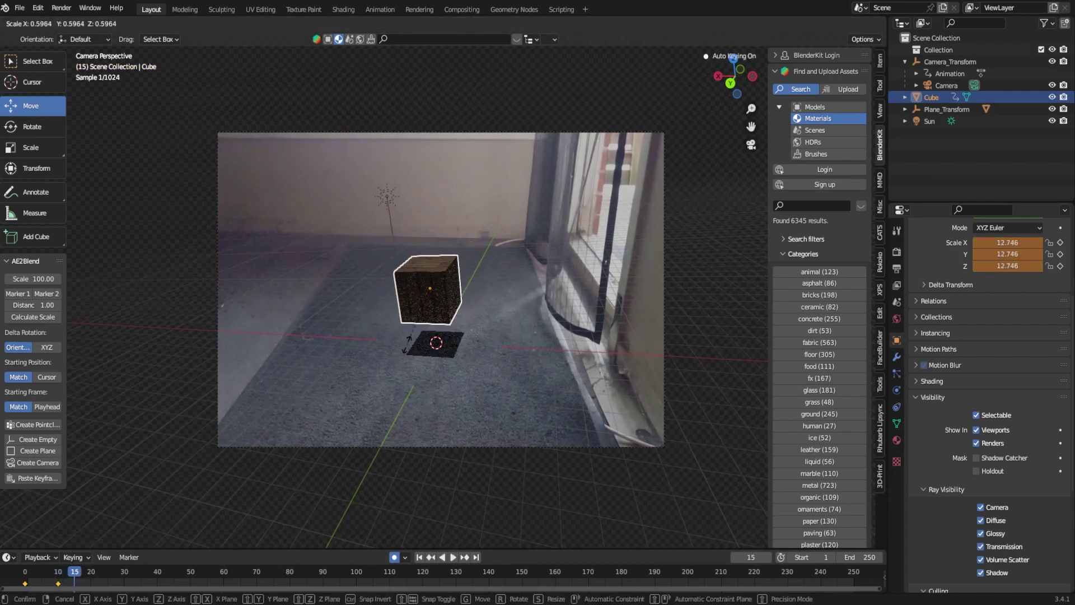
{"action": "left_click", "coordinate": [413, 355]}
{"action": "key", "text": "space"}
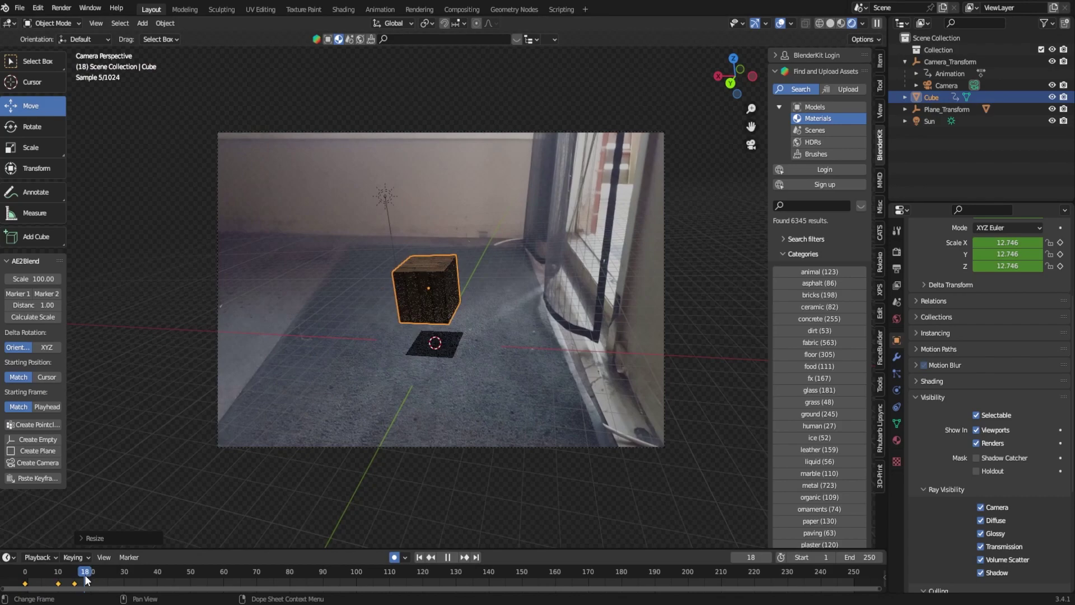
{"action": "key", "text": "space"}
{"action": "key", "text": "s"}
{"action": "left_click", "coordinate": [370, 337]}
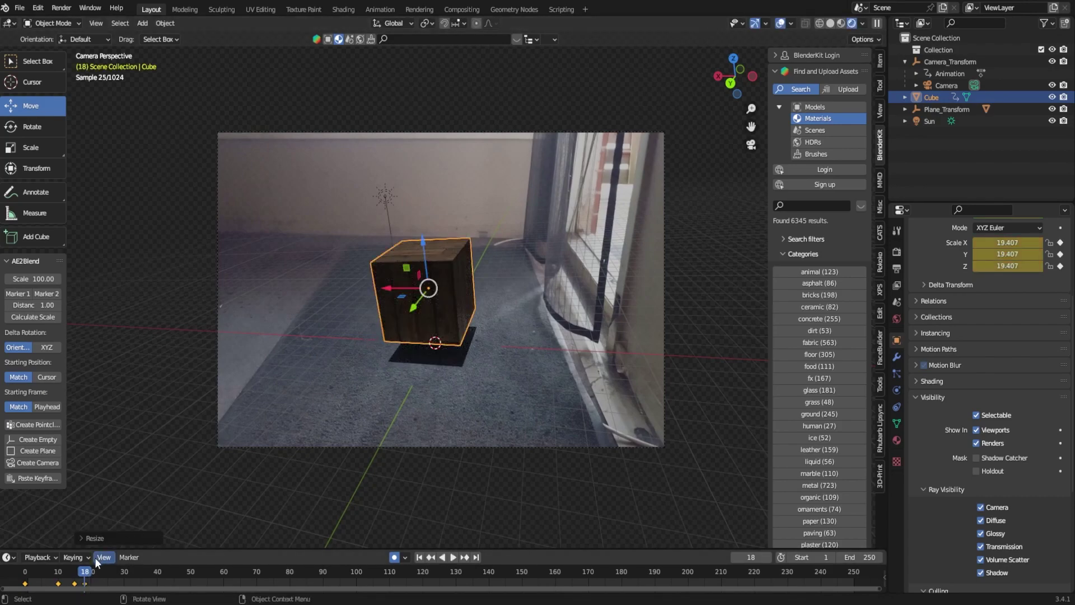
{"action": "left_click", "coordinate": [93, 571]}
{"action": "key", "text": "s"}
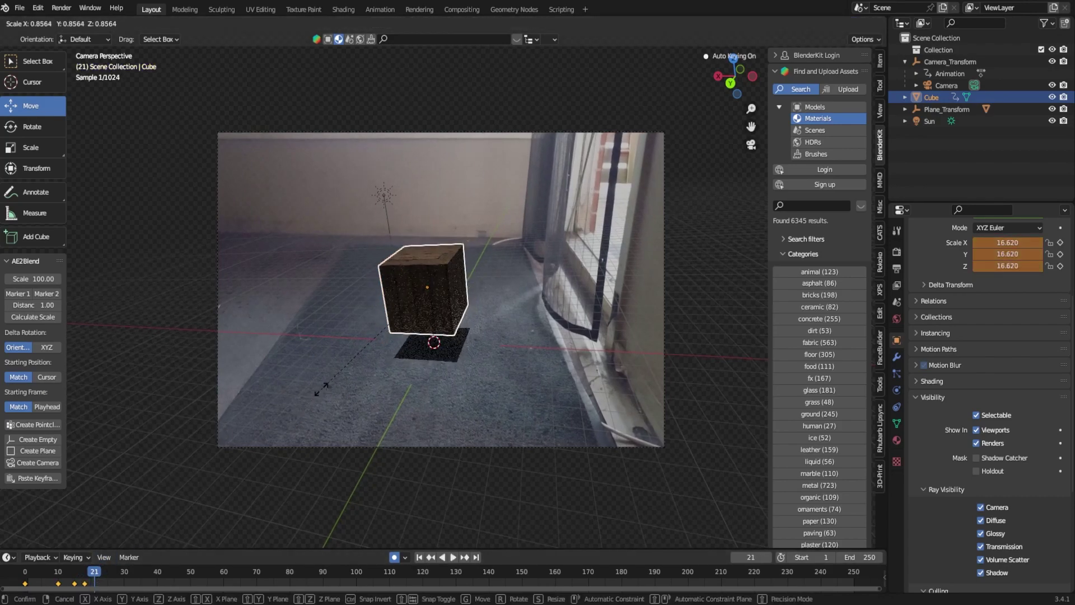
{"action": "left_click", "coordinate": [327, 384]}
{"action": "left_click_drag", "start_coordinate": [94, 571], "coordinate": [147, 572]}
At frame 37, key the cube at scale 25.737 and rotate it about its vertical axis
{"action": "key", "text": "s"}
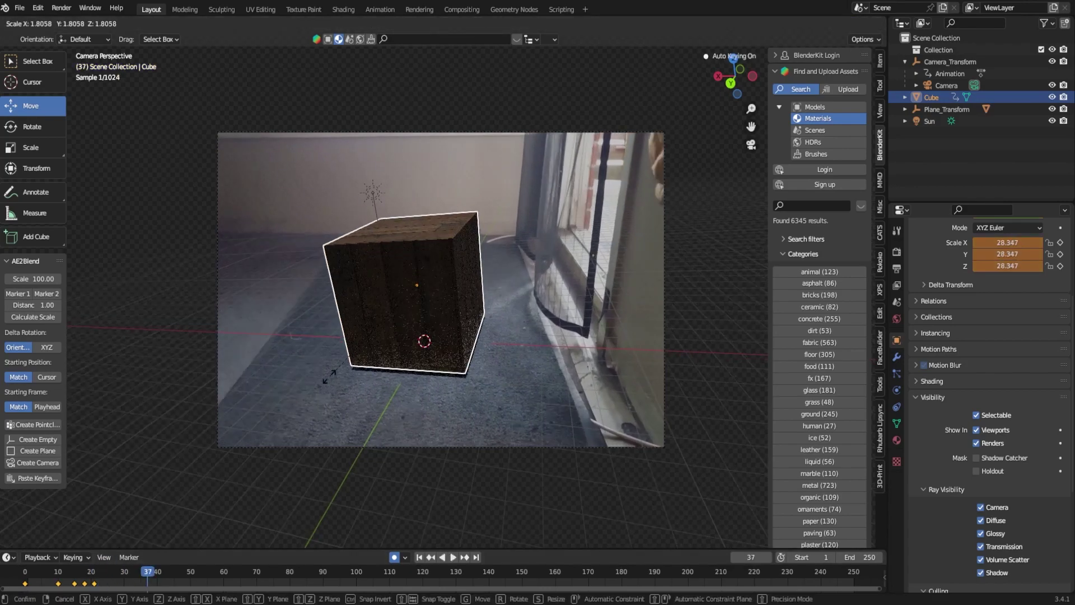
{"action": "left_click", "coordinate": [371, 388]}
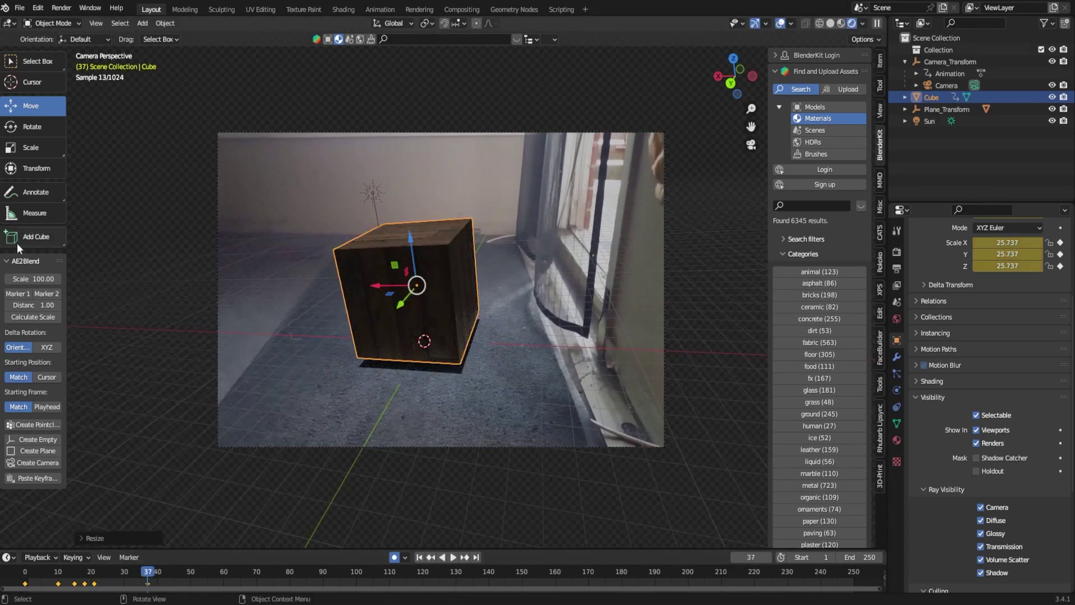
{"action": "left_click", "coordinate": [38, 132]}
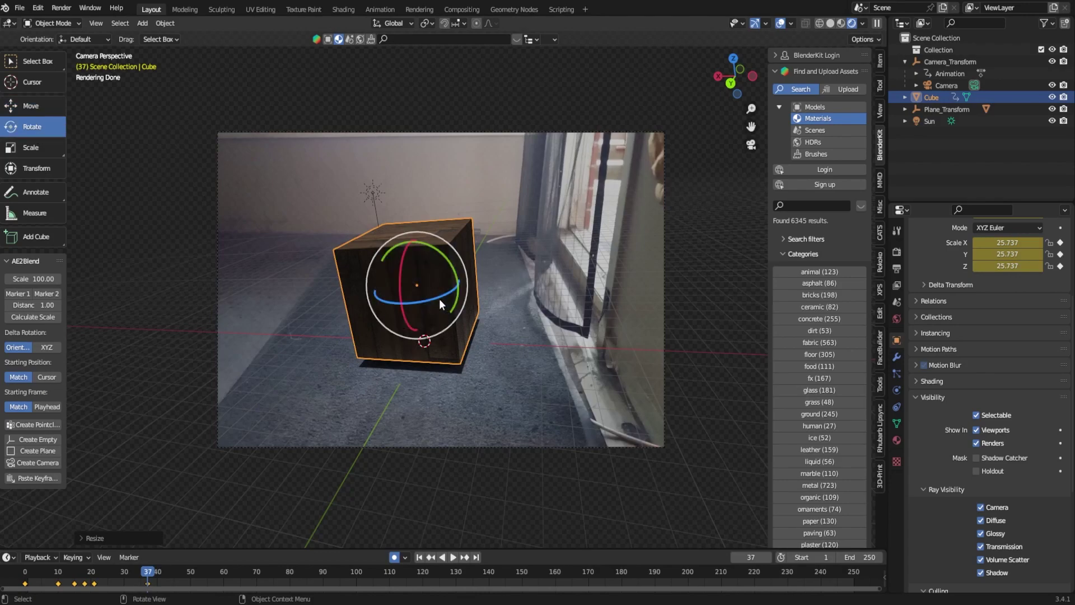
{"action": "left_click_drag", "start_coordinate": [439, 297], "coordinate": [386, 298]}
{"action": "left_click", "coordinate": [125, 574]}
Rotate the cube further about its vertical axis at frame 66 and scrub to review
{"action": "key", "text": "space"}
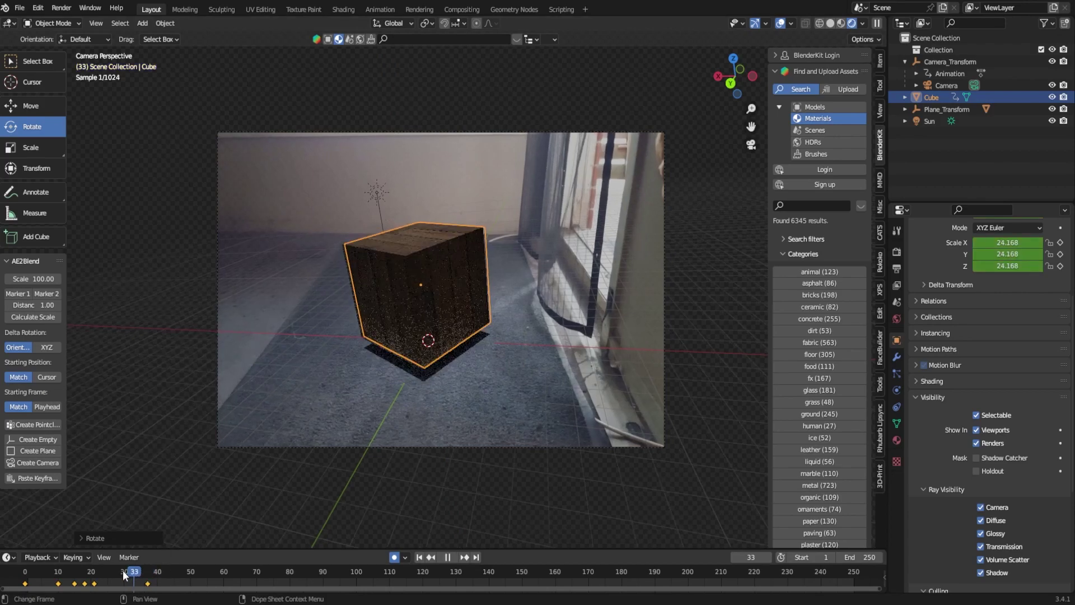
{"action": "left_click_drag", "start_coordinate": [125, 574], "coordinate": [55, 577]}
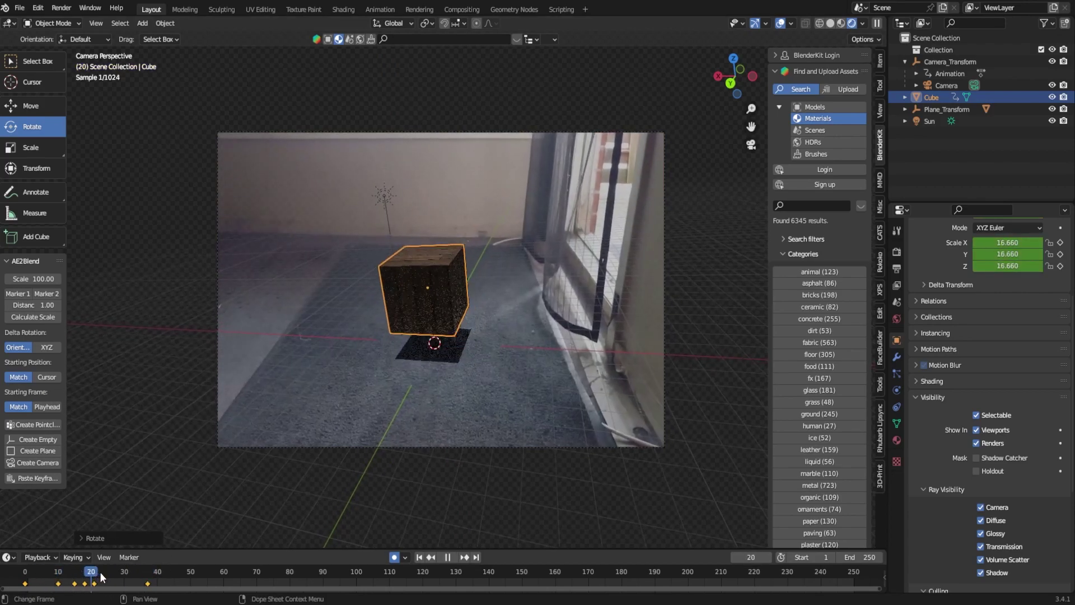
{"action": "left_click_drag", "start_coordinate": [102, 576], "coordinate": [177, 573]}
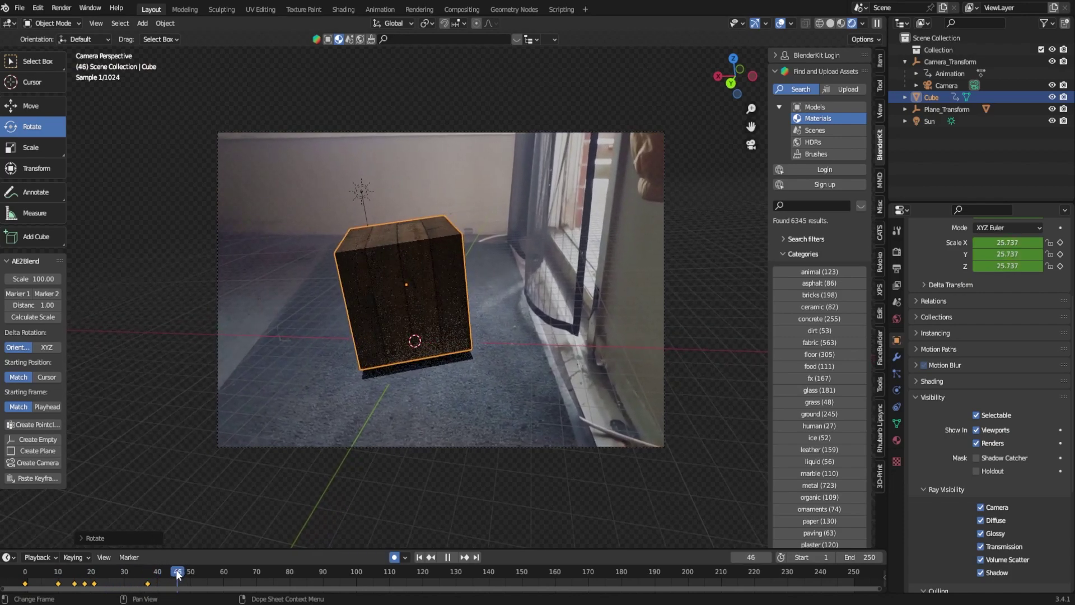
{"action": "key", "text": "space"}
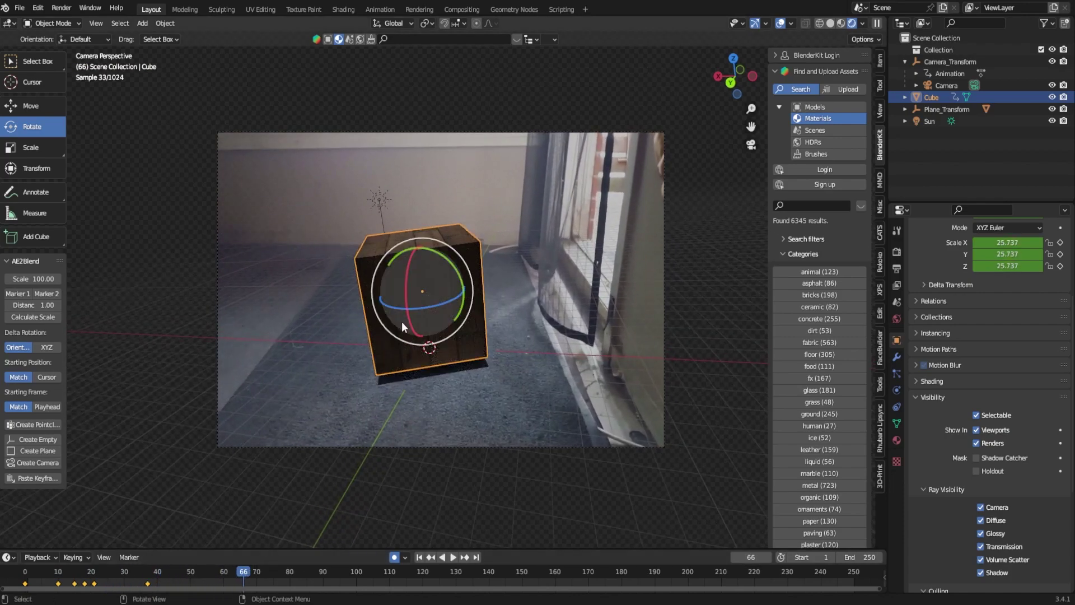
{"action": "left_click_drag", "start_coordinate": [422, 308], "coordinate": [400, 302]}
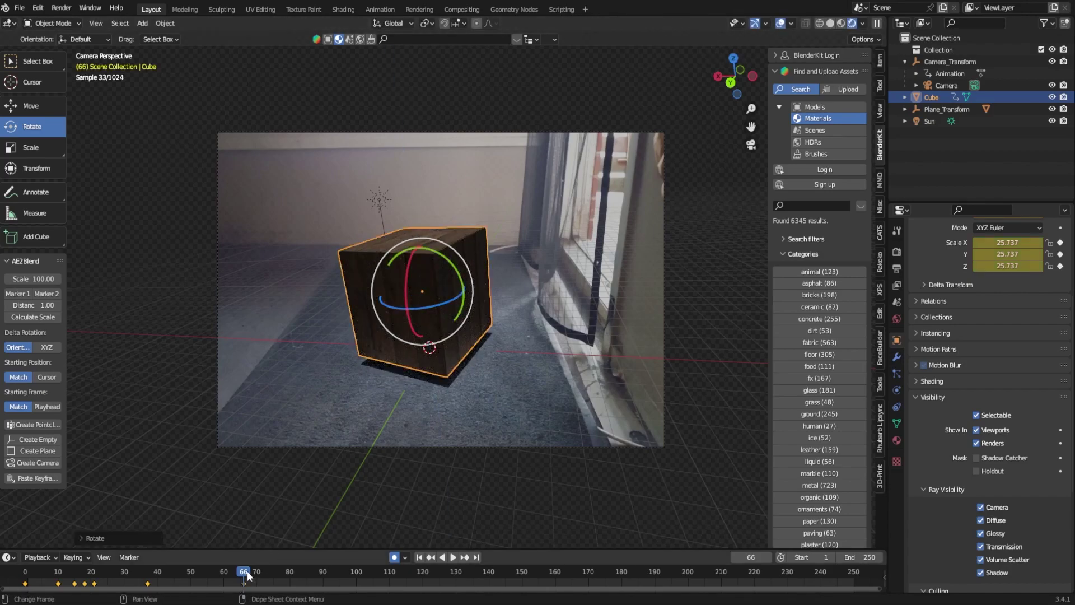
{"action": "mouse_move", "coordinate": [248, 575]}
{"action": "left_mouse_down"}
{"action": "mouse_move", "coordinate": [142, 584]}
{"action": "mouse_move", "coordinate": [252, 582]}
{"action": "left_mouse_up"}
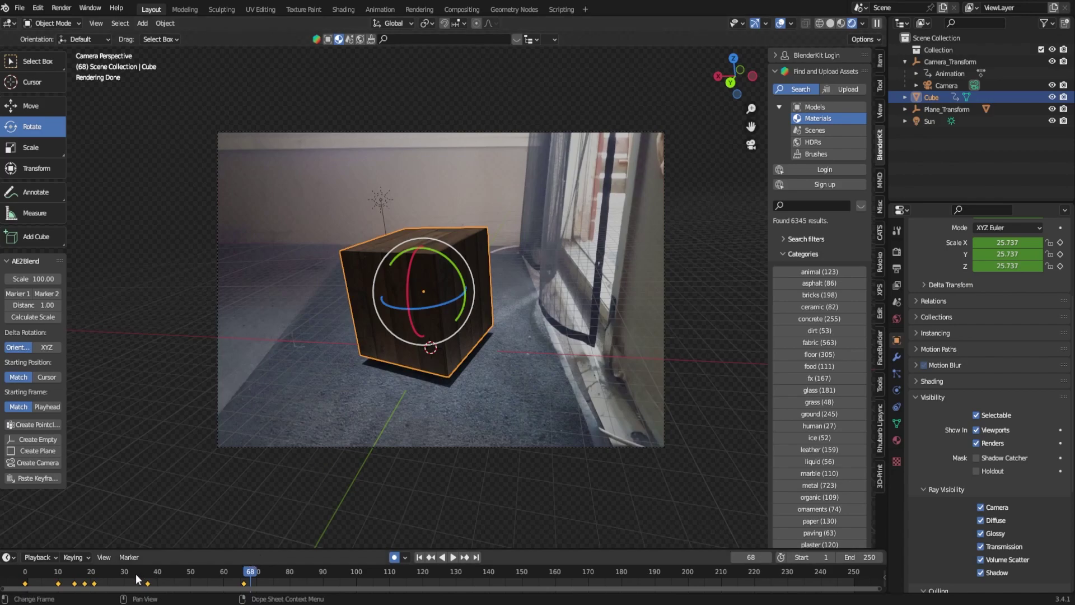
{"action": "left_click_drag", "start_coordinate": [137, 576], "coordinate": [65, 574]}
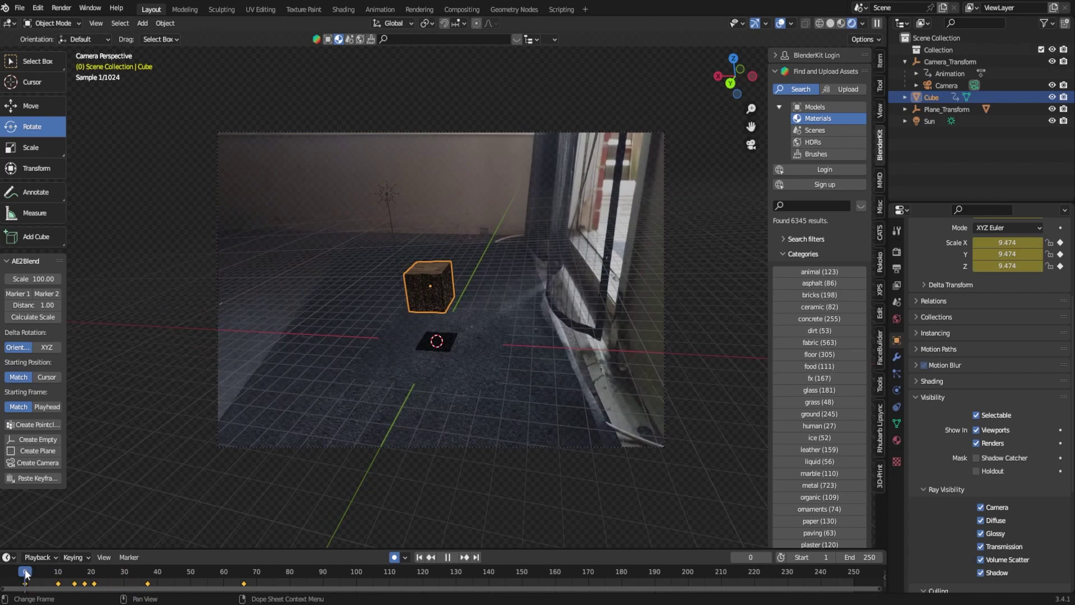
{"action": "key", "text": "space"}
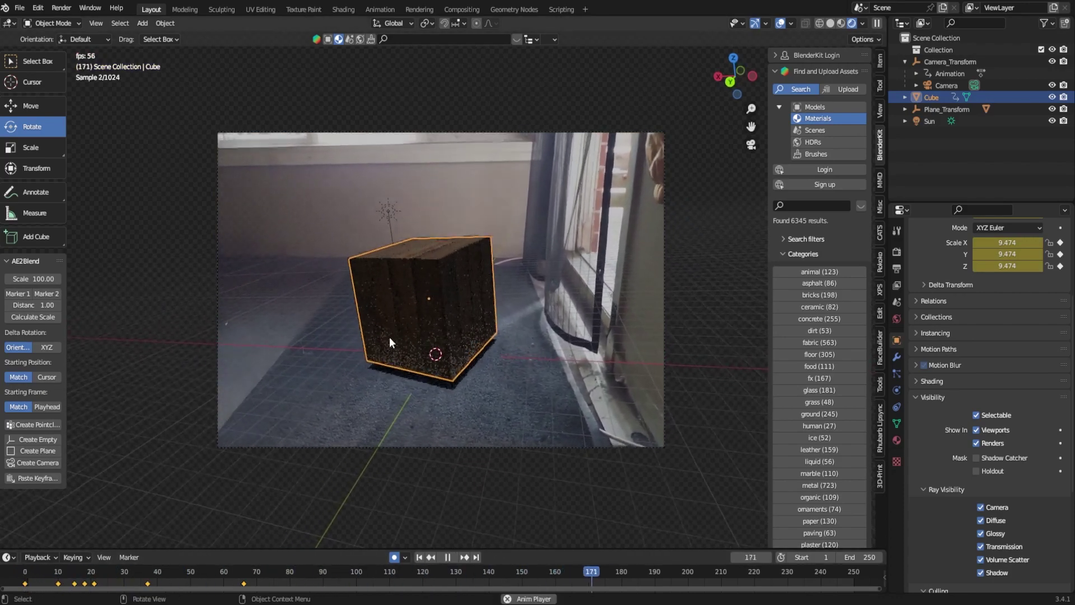
{"action": "key", "text": "space"}
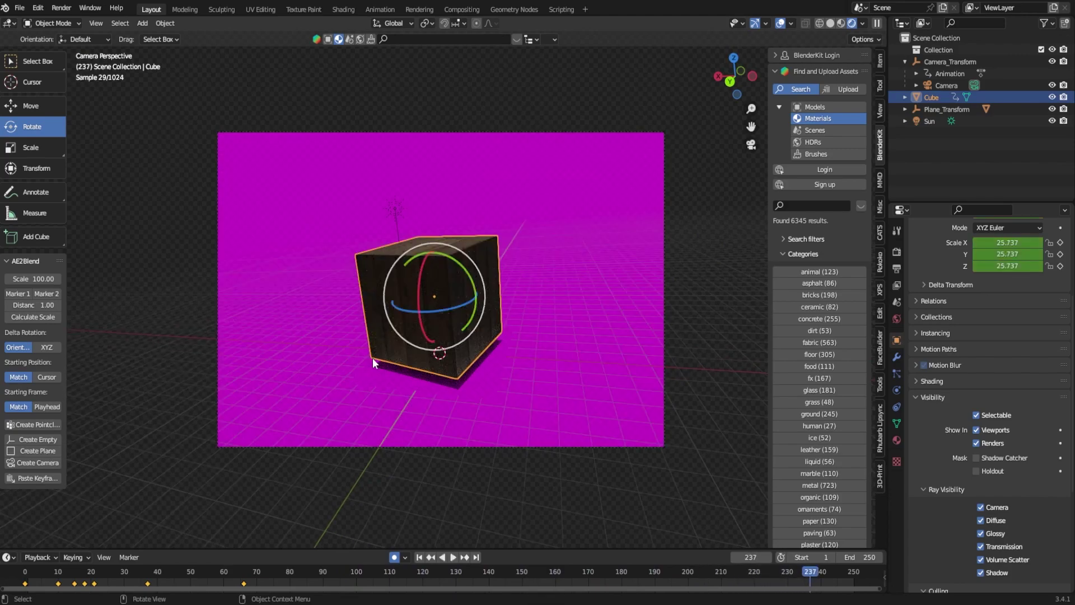